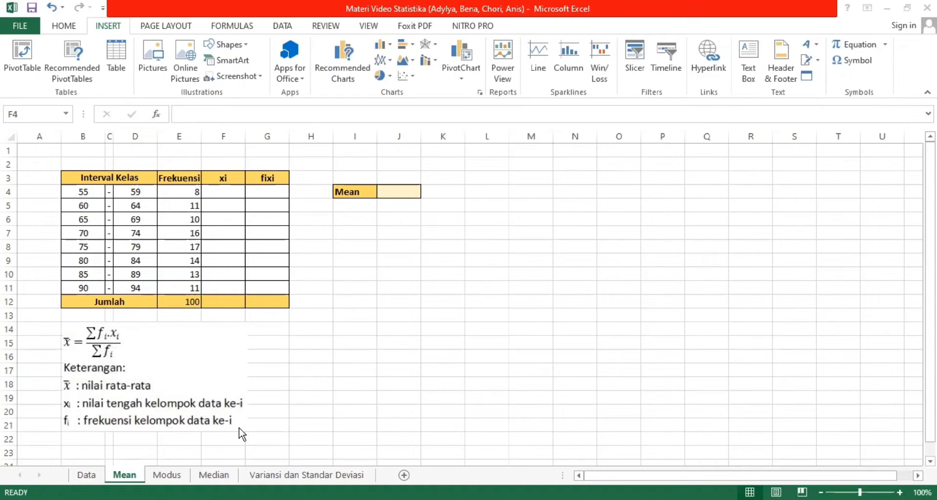
Step: Calculate the class midpoints in the xi column with =(B4+D4)/2 in F4, filled down to F11
left_click(231, 194)
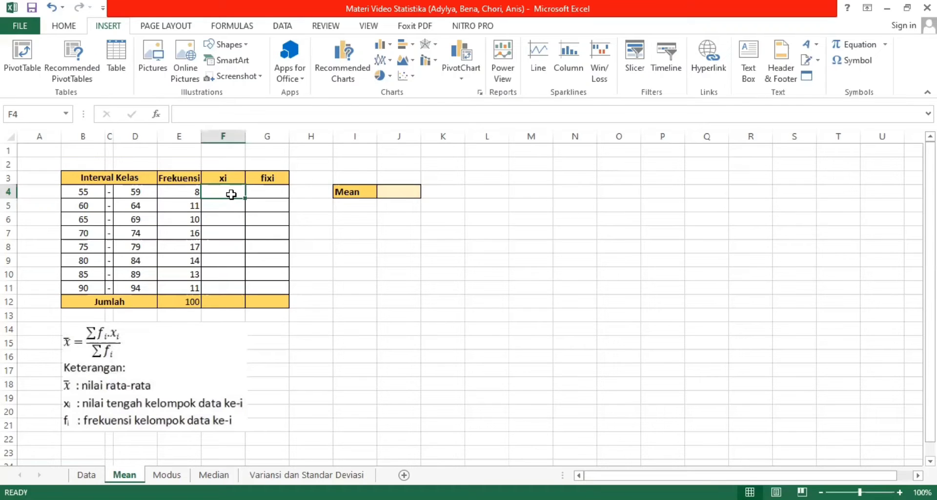
type("=")
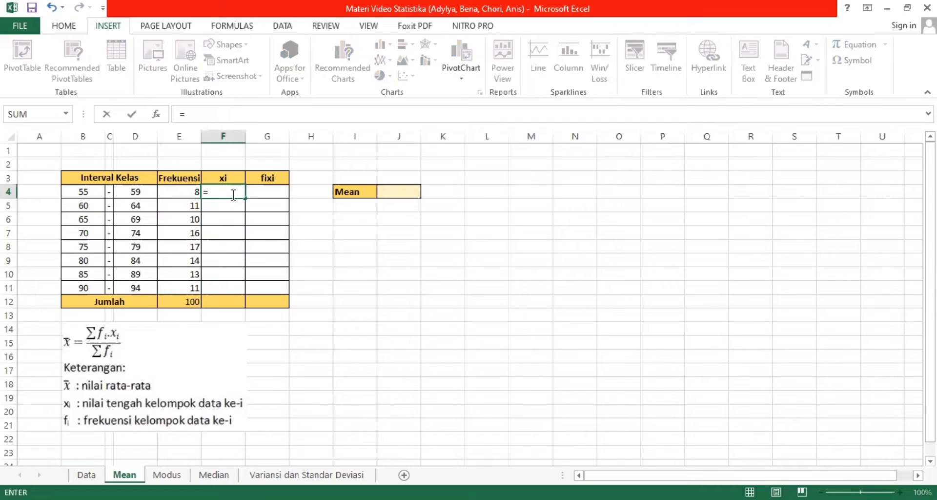
type("(")
left_click(92, 191)
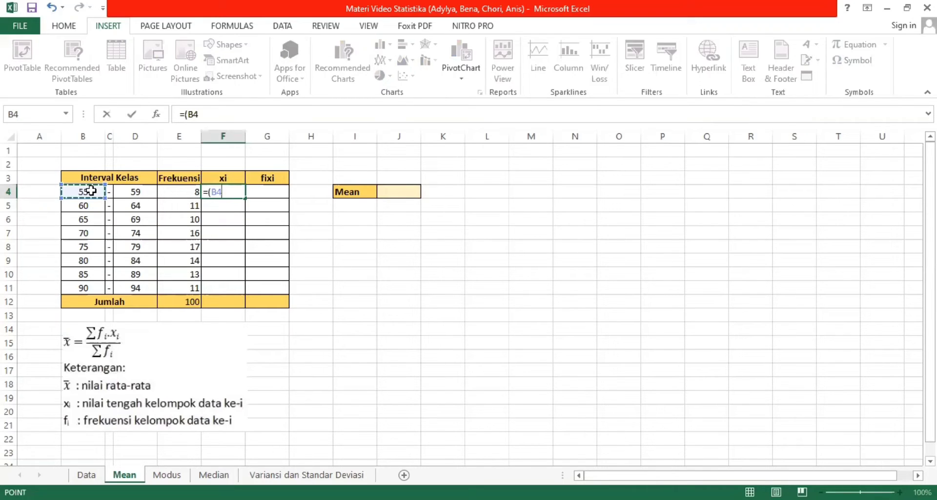
type("+")
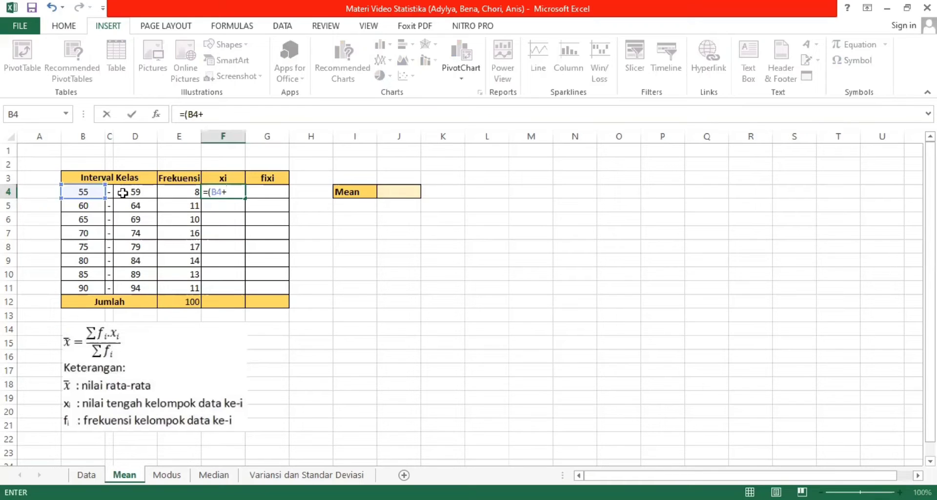
left_click(138, 191)
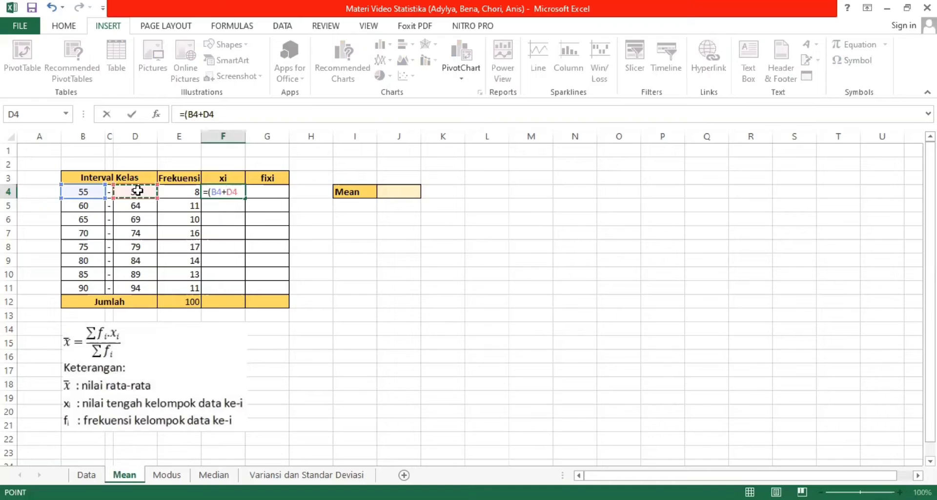
type(")/")
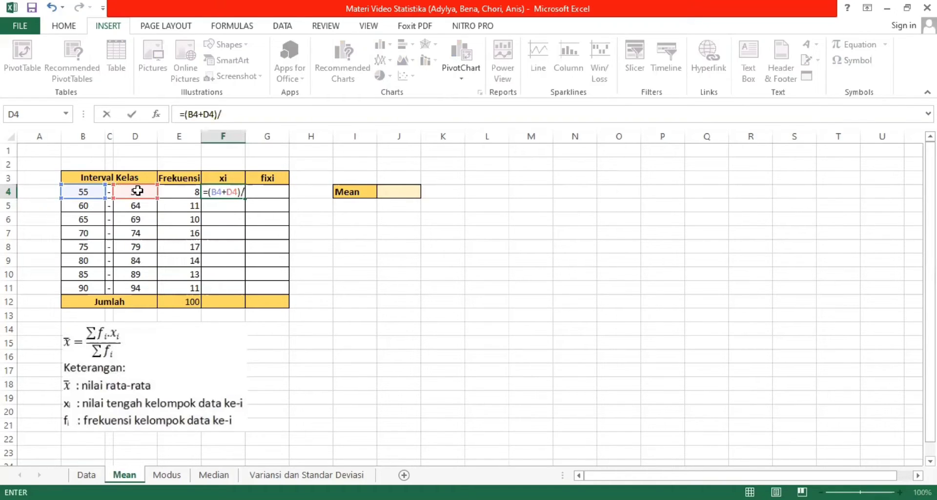
type("2")
key("Return")
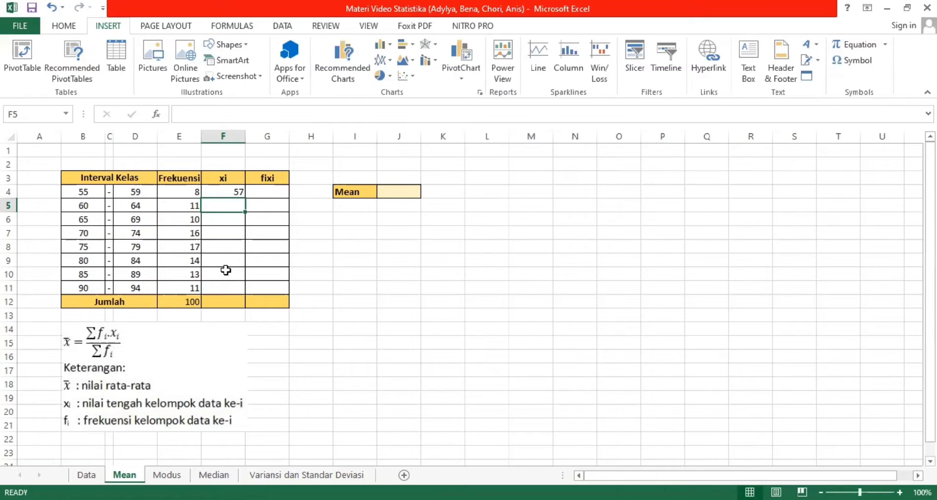
left_click(233, 191)
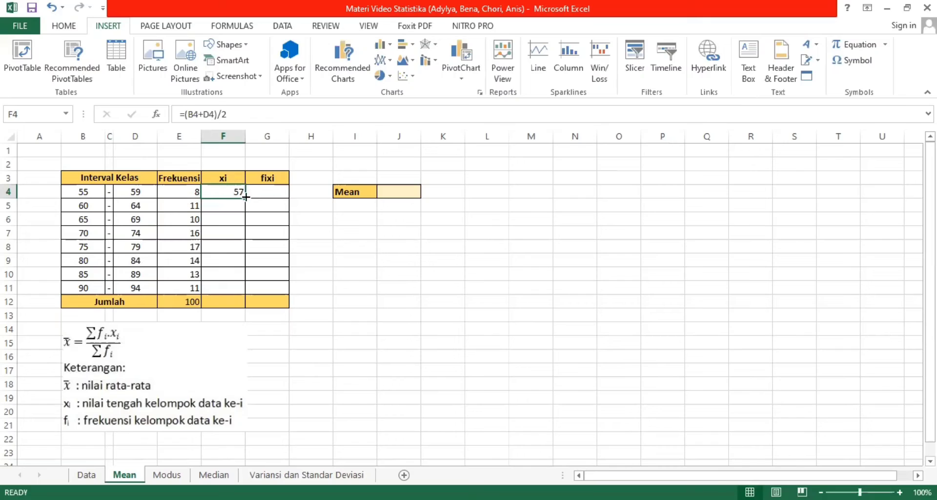
left_click_drag(245, 196, 243, 291)
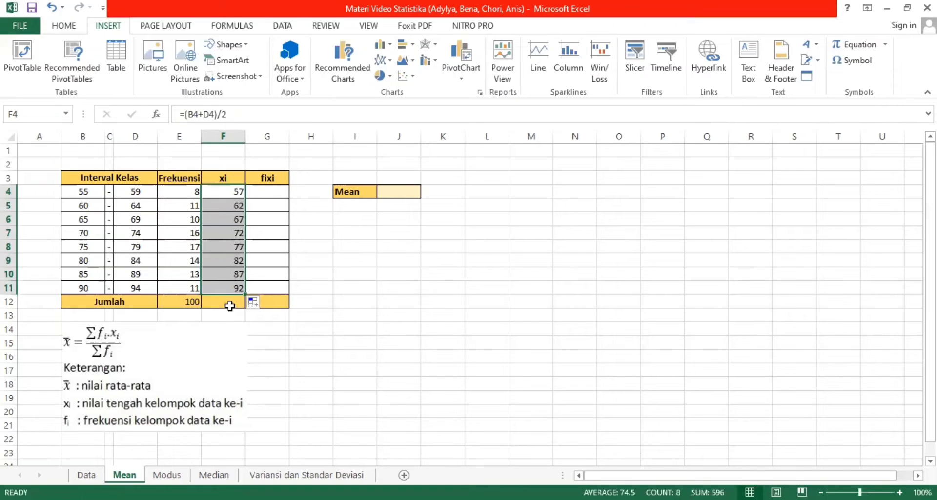
Step: Total the xi values in the Jumlah row by entering =sum(F4:F11) in cell F12
left_click(229, 306)
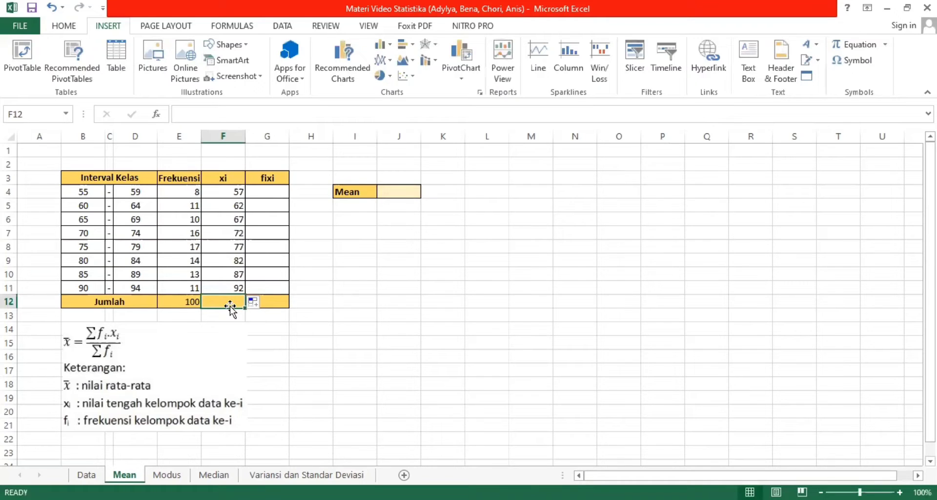
type("=")
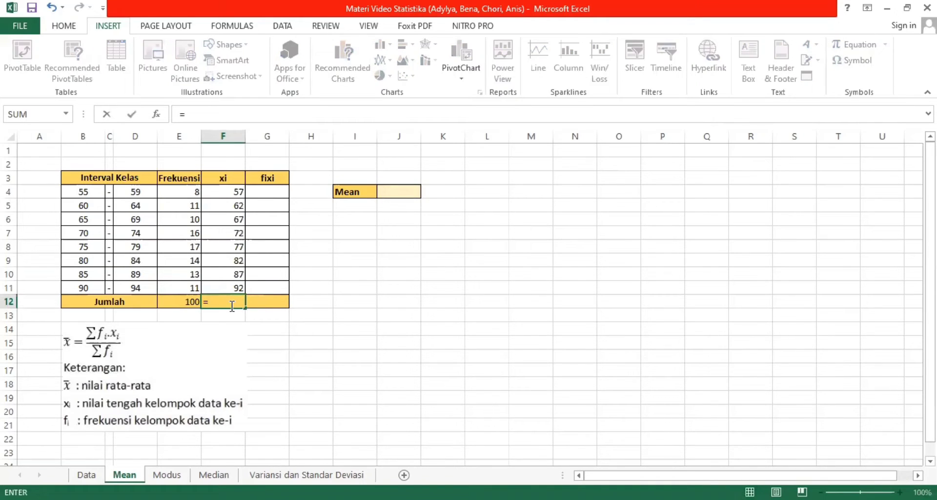
type("sum(")
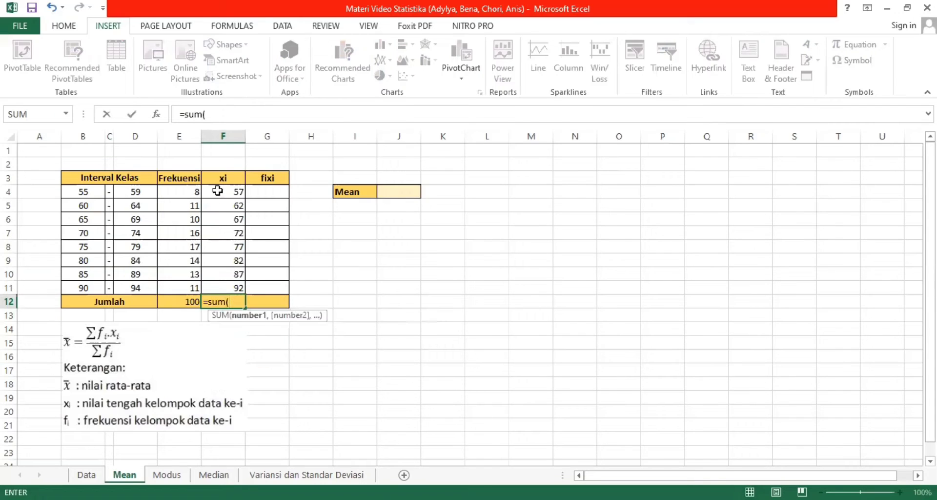
left_click_drag(218, 191, 231, 288)
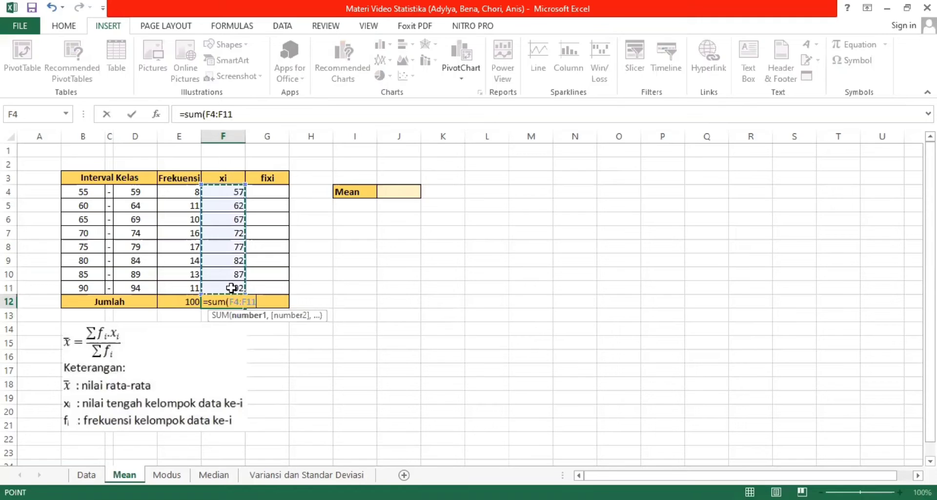
type(")")
key("Return")
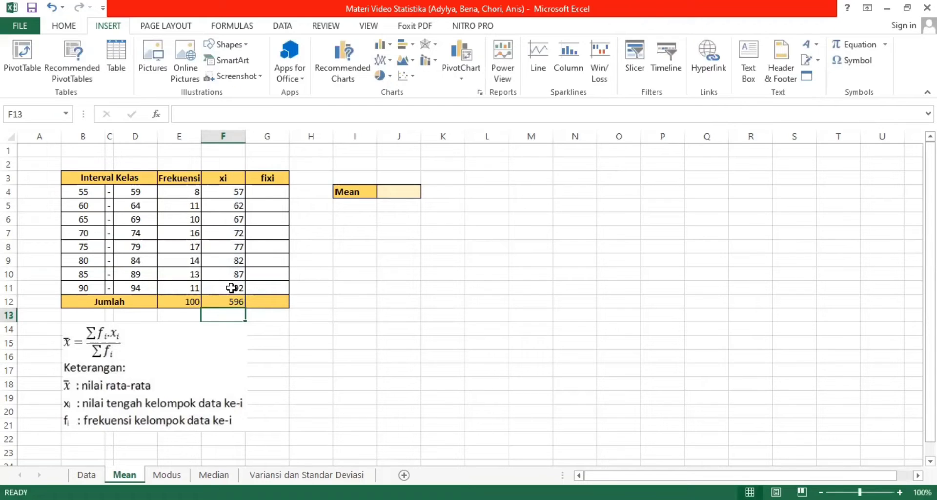
Step: Multiply frequency by midpoint for the first class by entering =E4*F4 in cell G4 of the fixi column
left_click(264, 190)
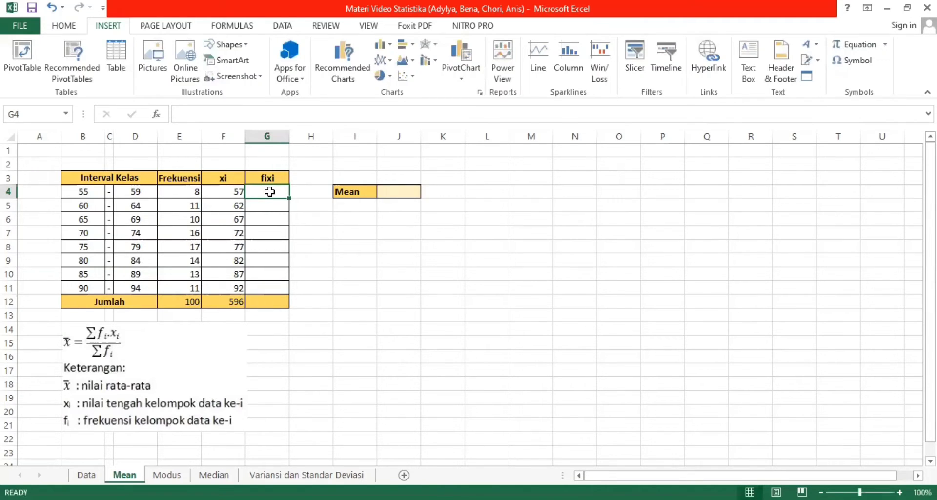
type("=")
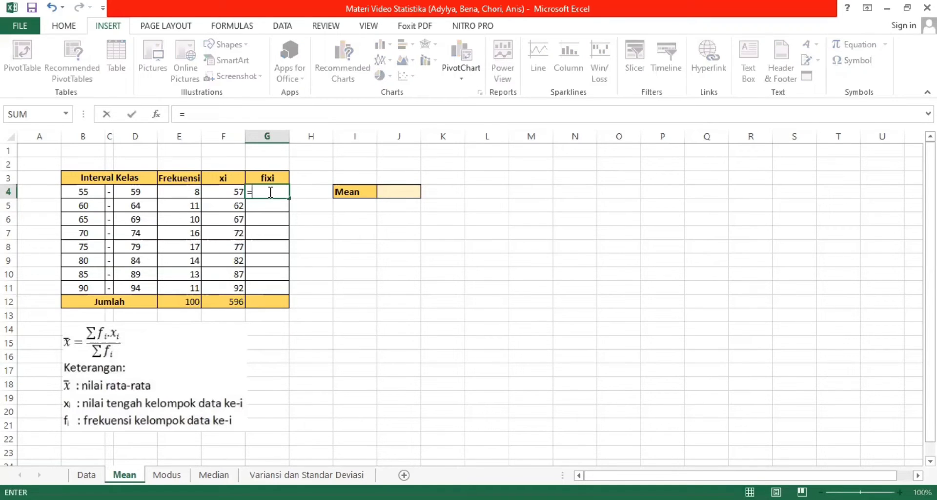
left_click(187, 194)
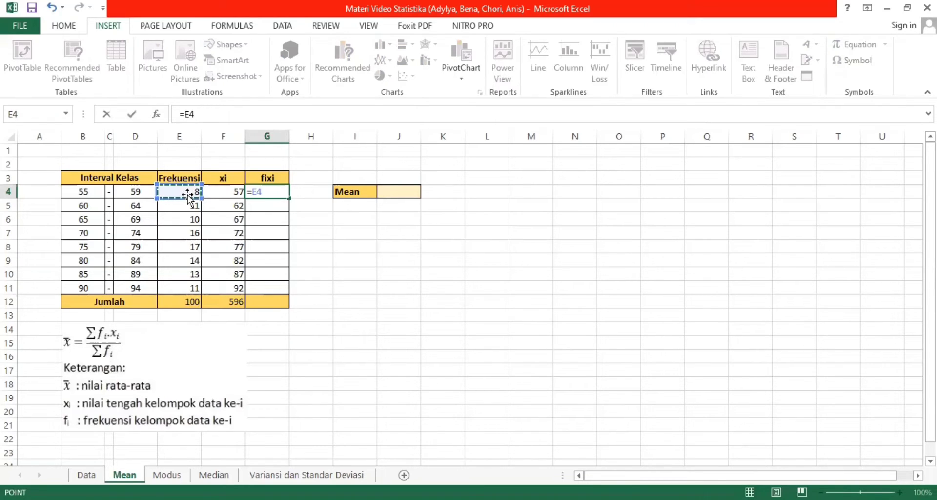
type("*")
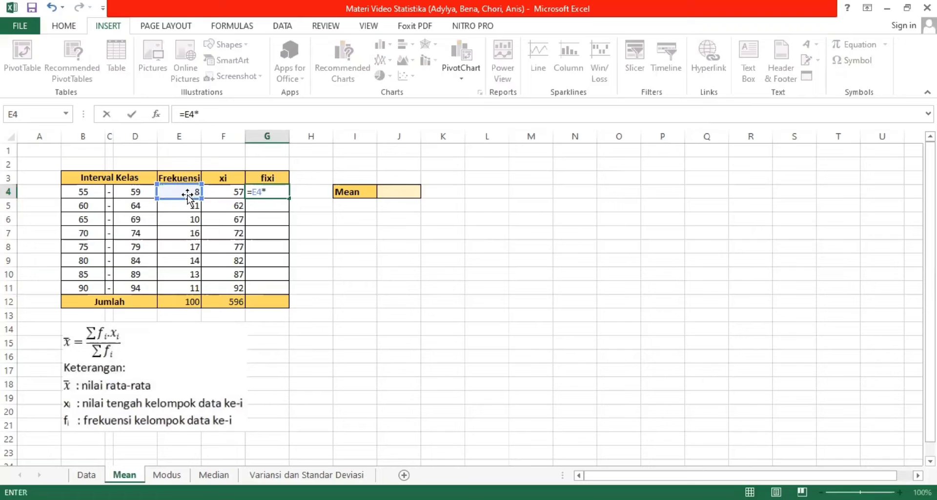
left_click(237, 195)
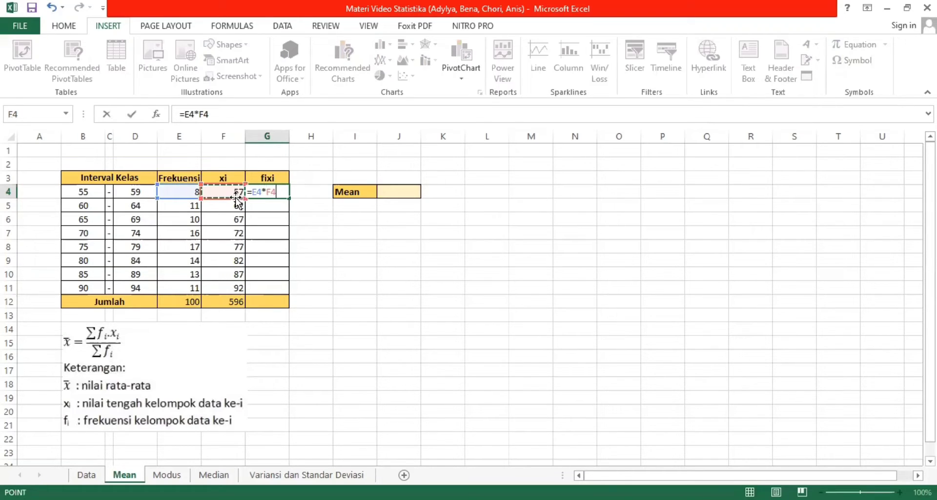
key("Return")
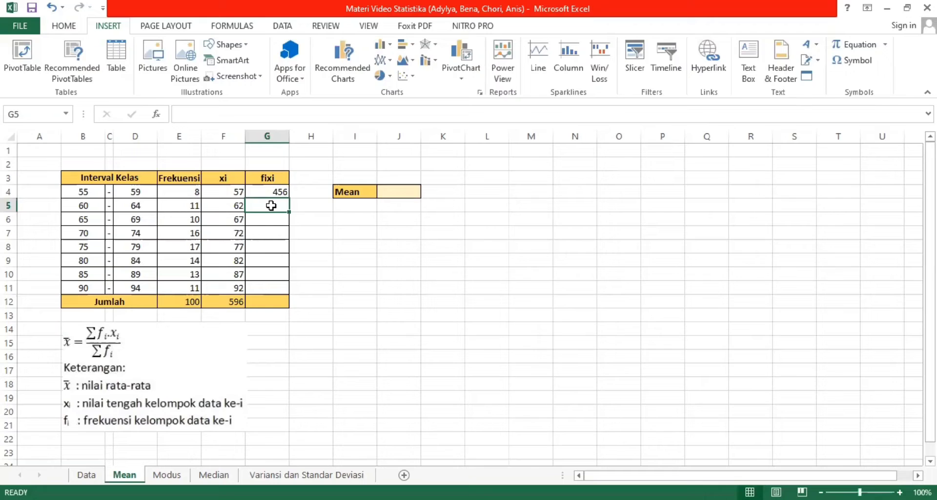
Step: Enter the frequency-times-midpoint formula =E5*F5 for the second class in cell G5
type("=")
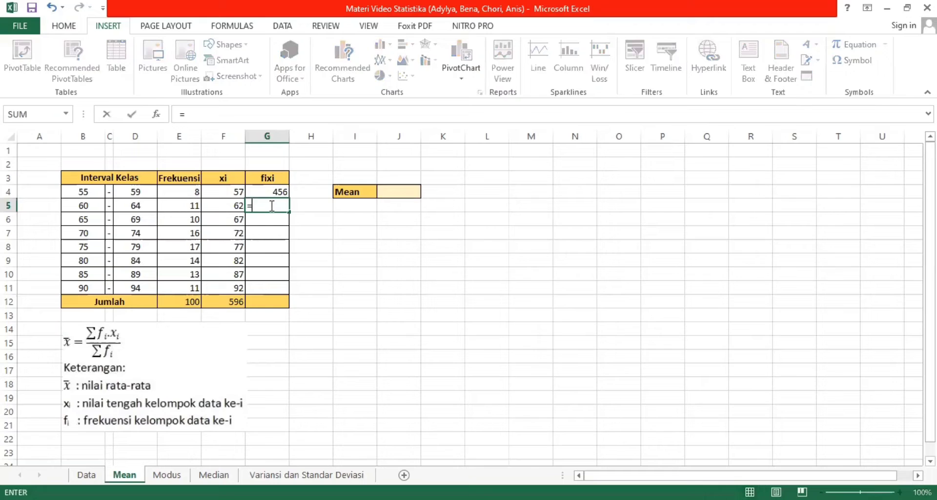
left_click(196, 207)
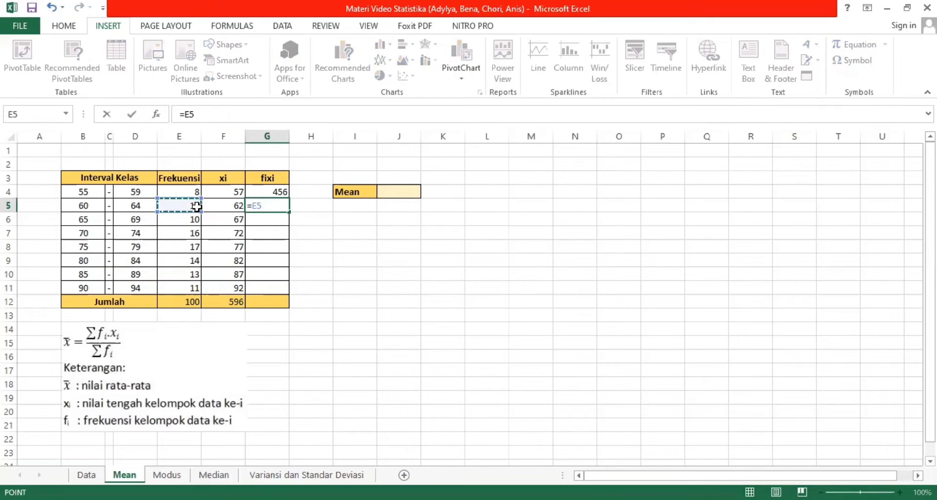
type("*")
left_click(221, 206)
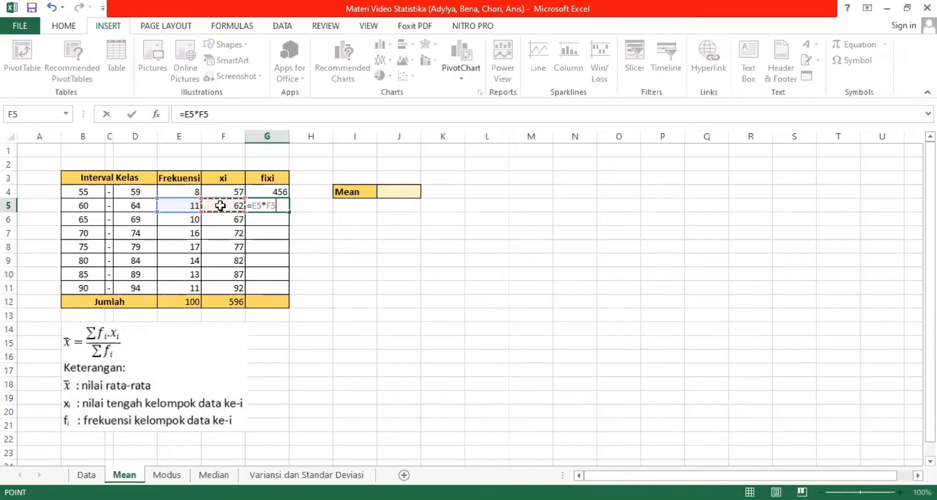
key("Return")
Step: Fill the fixi formula from G4 down to G11 and review the copied formulas from G6 to G11
left_click(277, 191)
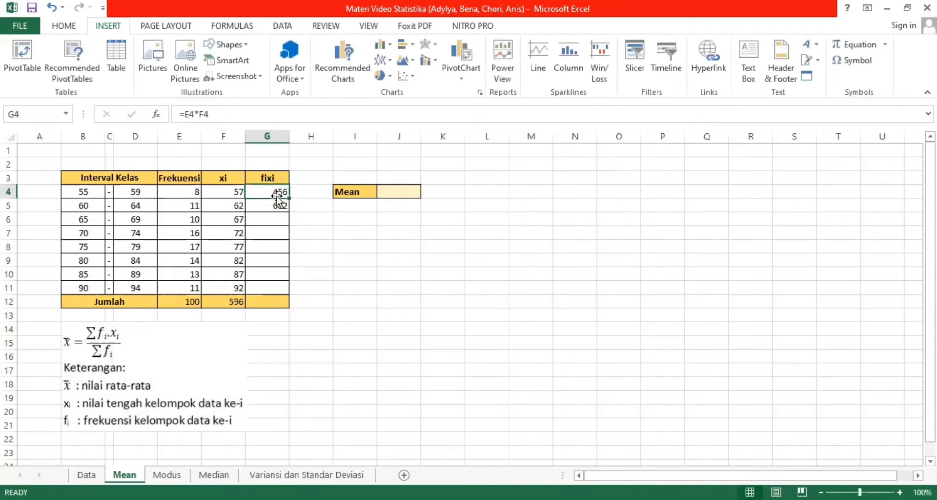
left_click_drag(289, 198, 292, 294)
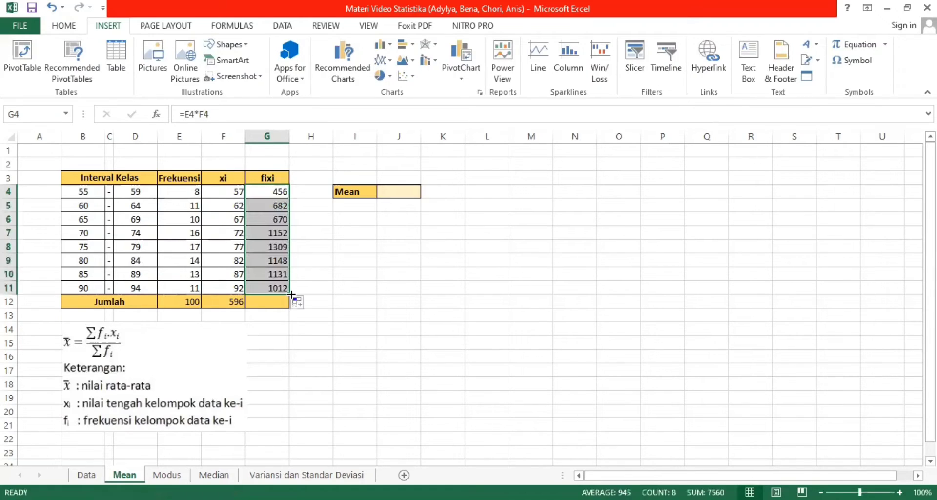
left_click(265, 222)
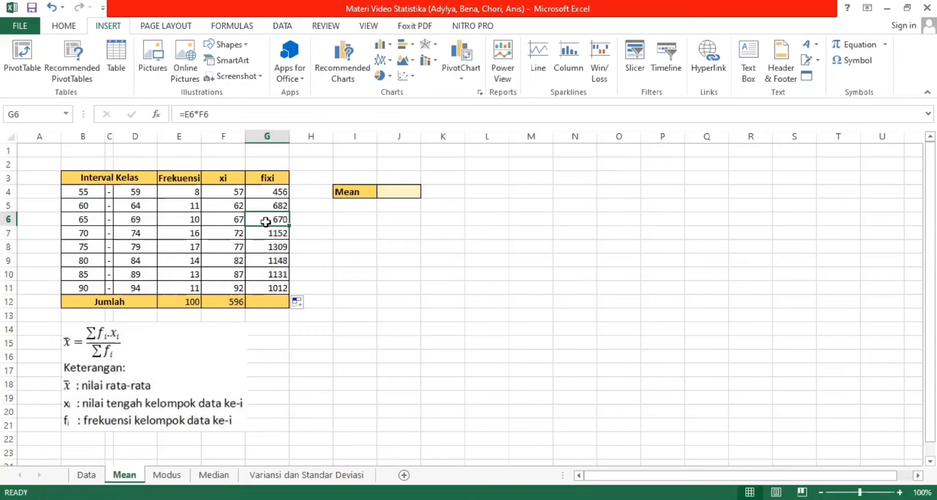
key("Down")
key("Down")
key("Down")
key("Down")
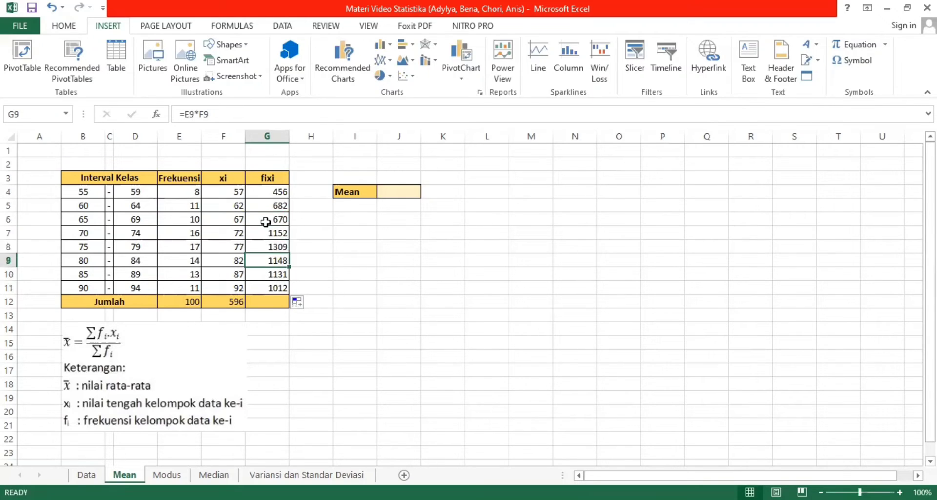
key("Down")
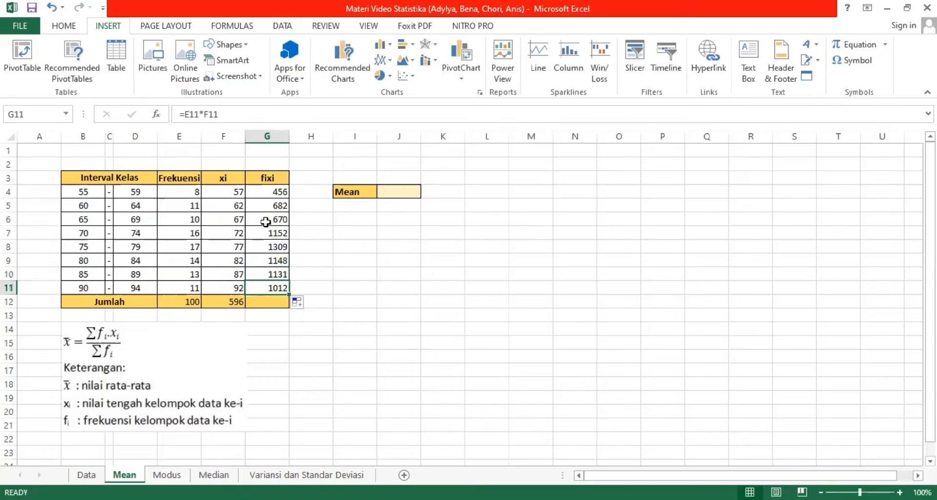
Step: Total the fixi values in the Jumlah row by entering =sum(G4:G11) in cell G12
left_click(255, 302)
type("=")
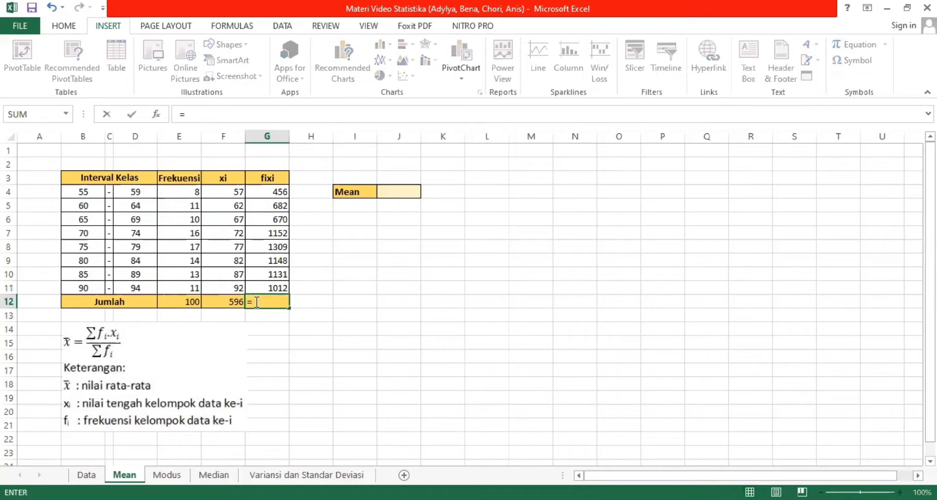
type("sum(")
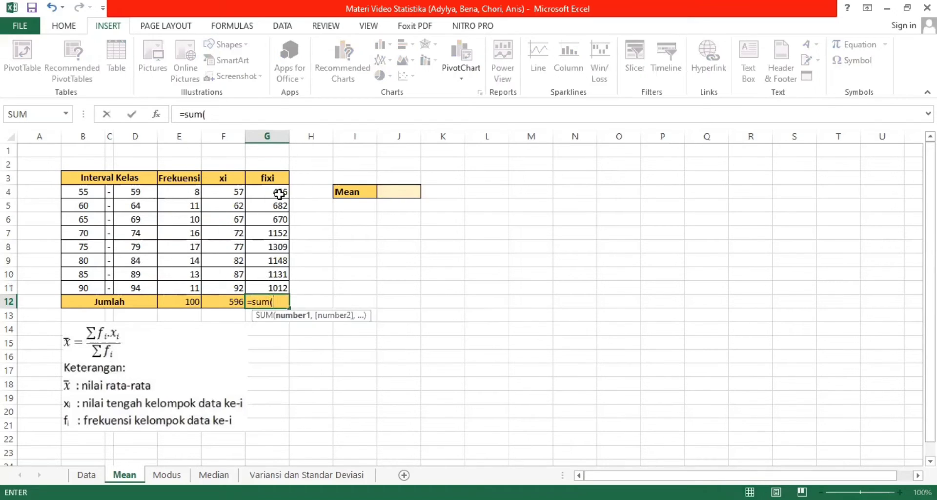
left_click_drag(278, 191, 284, 288)
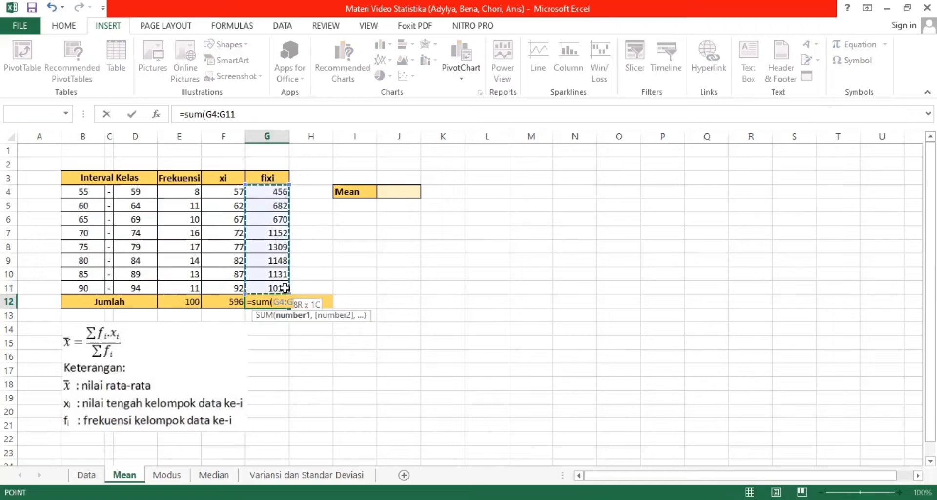
type(")")
key("Return")
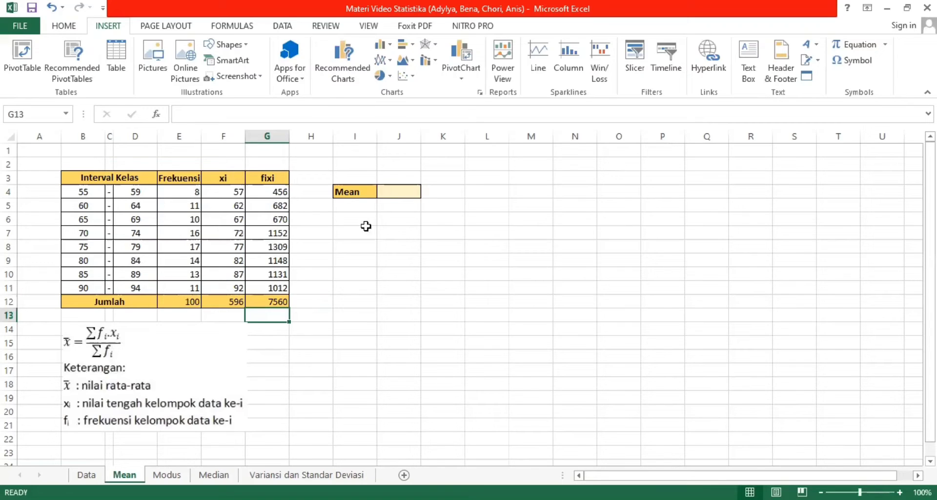
Step: Calculate the mean in cell J4 by dividing the fixi total by the frequency total with =G12/E12
left_click(393, 193)
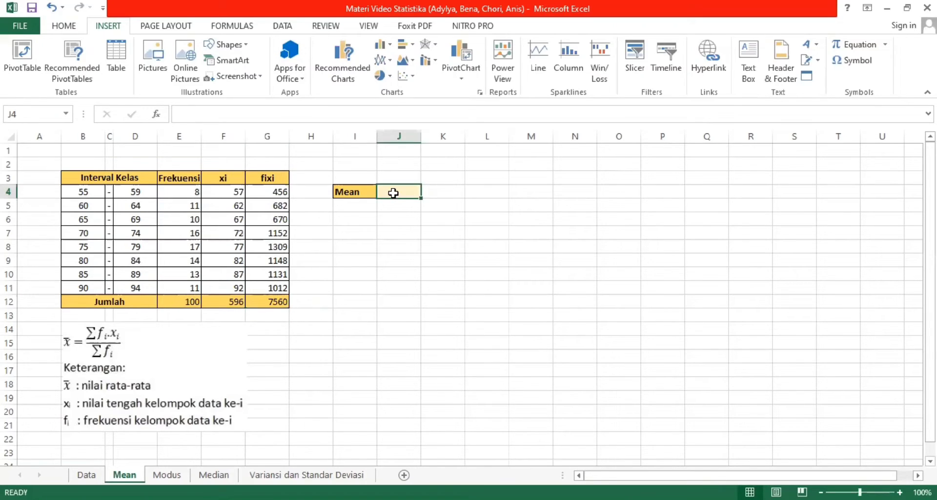
type("=")
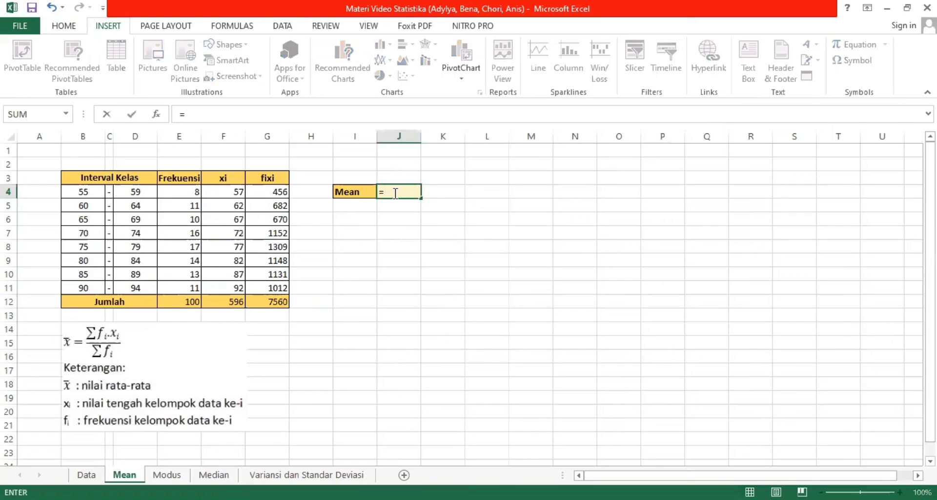
left_click(282, 303)
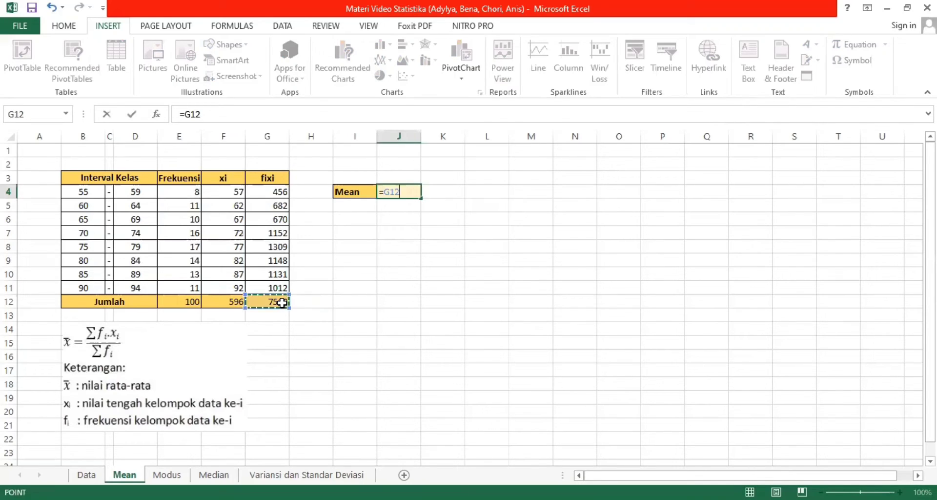
type("/")
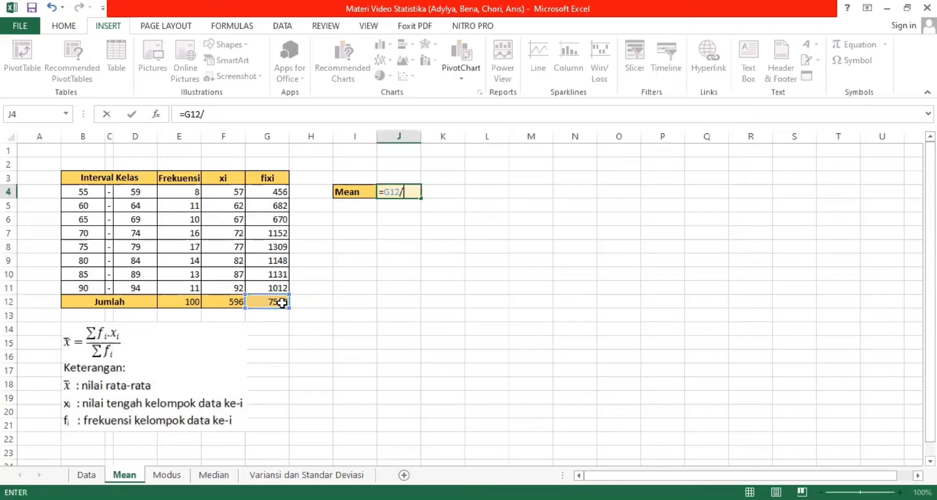
left_click(189, 306)
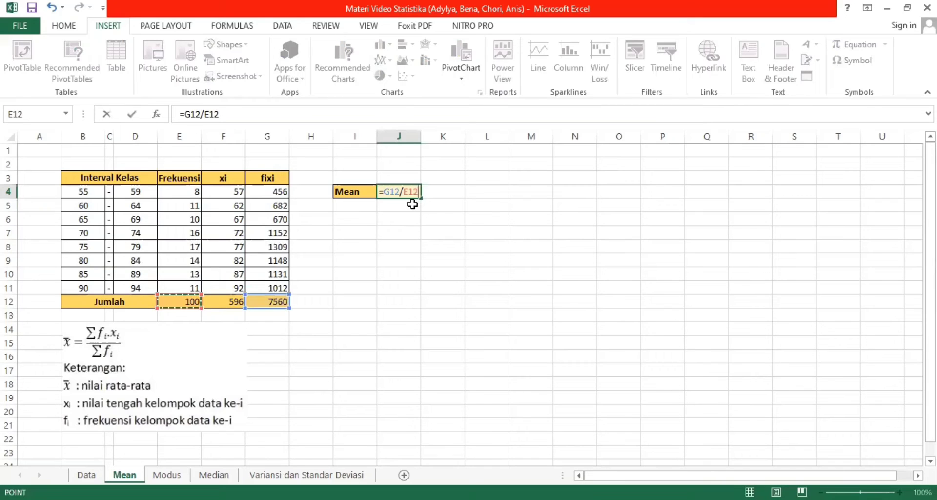
key("Return")
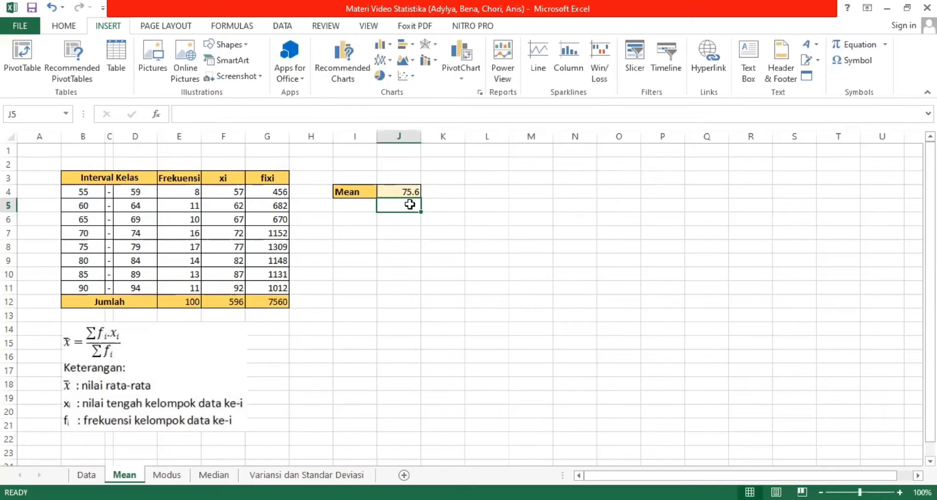
Step: On the Modus sheet, enter the lower class boundary formula =B4-0.5 in F4 and fill it down to F11
left_click(168, 473)
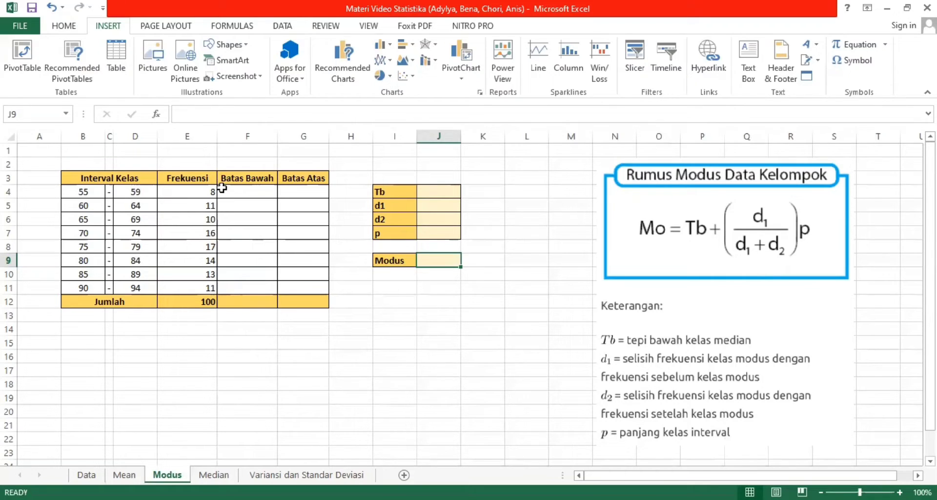
left_click(267, 195)
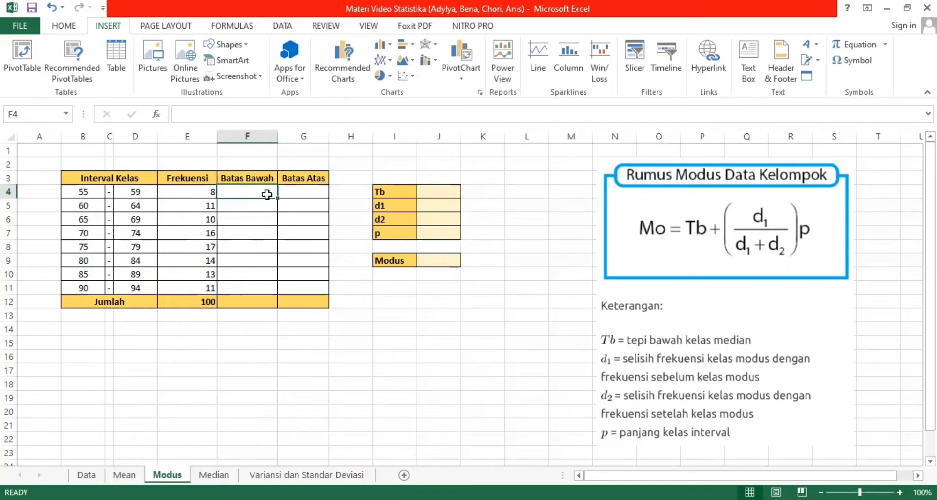
type("=")
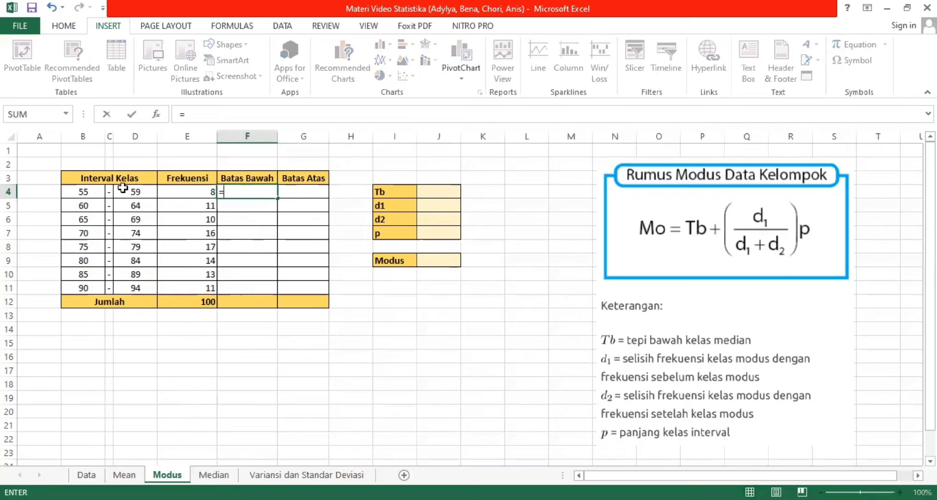
left_click(94, 188)
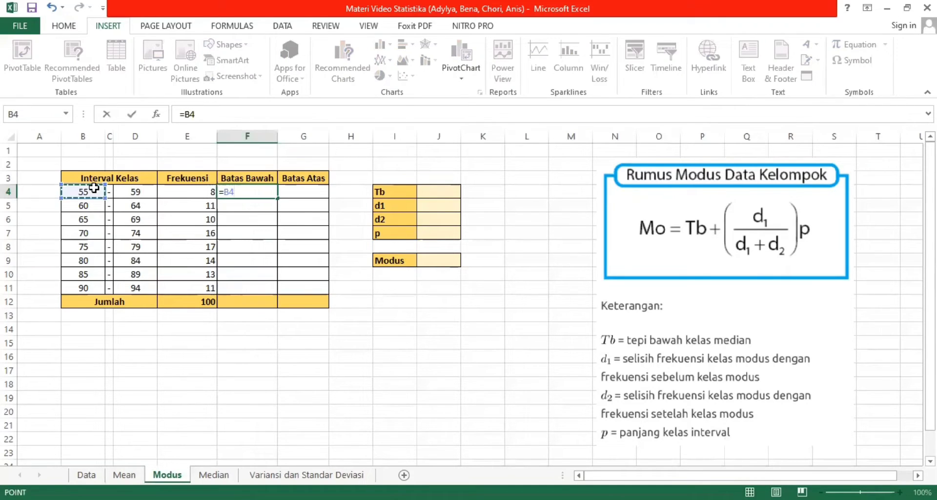
type("-")
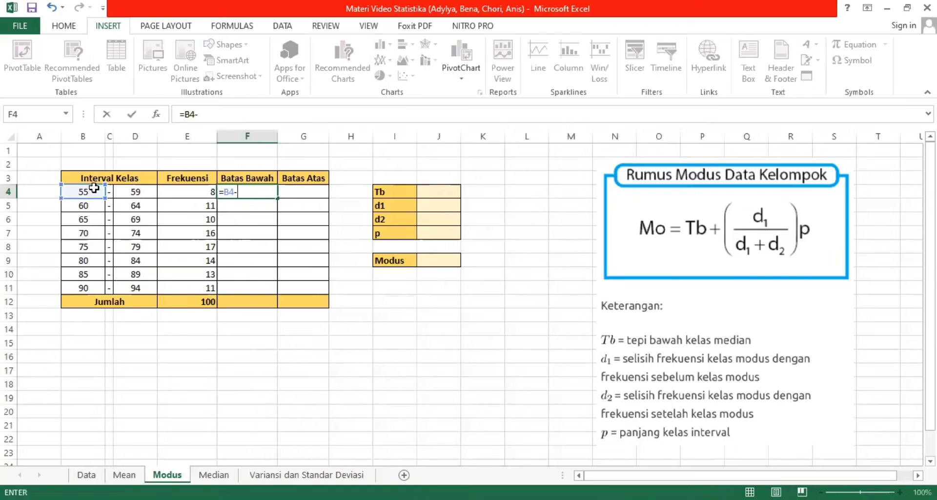
type("0.5")
key("Return")
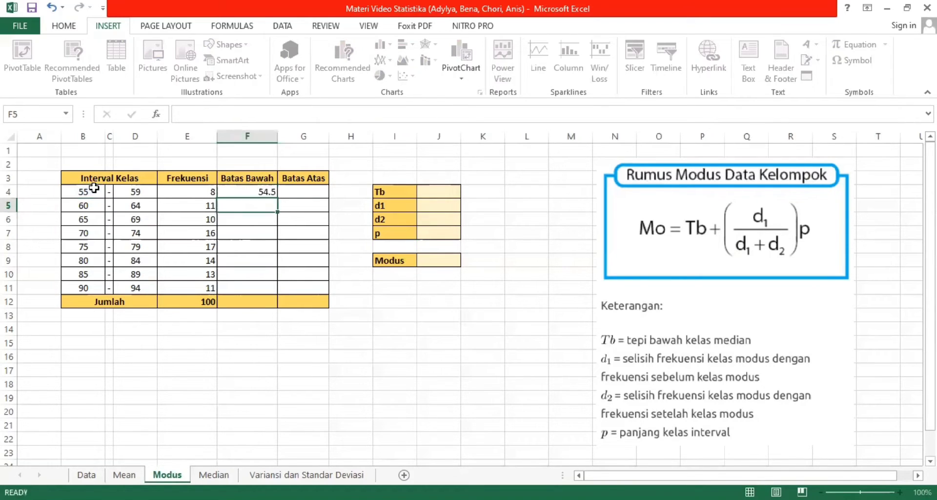
left_click(227, 195)
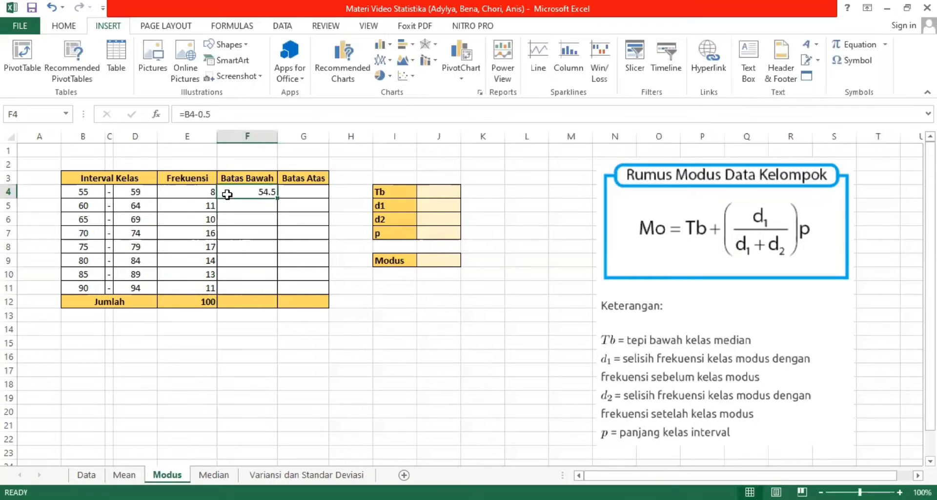
left_click_drag(276, 198, 277, 289)
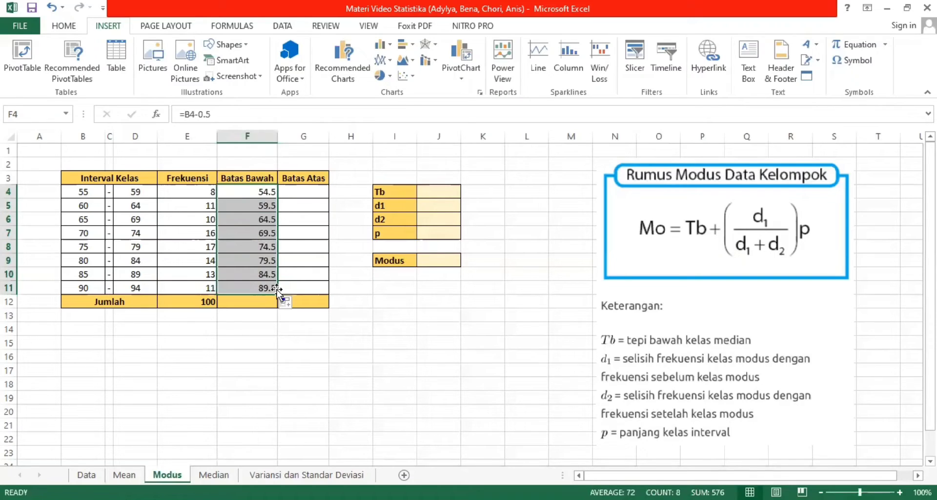
Step: Enter the upper class boundary formula =D4+0.5 in G4 of the Batas Atas column and fill it down to G11
left_click(293, 194)
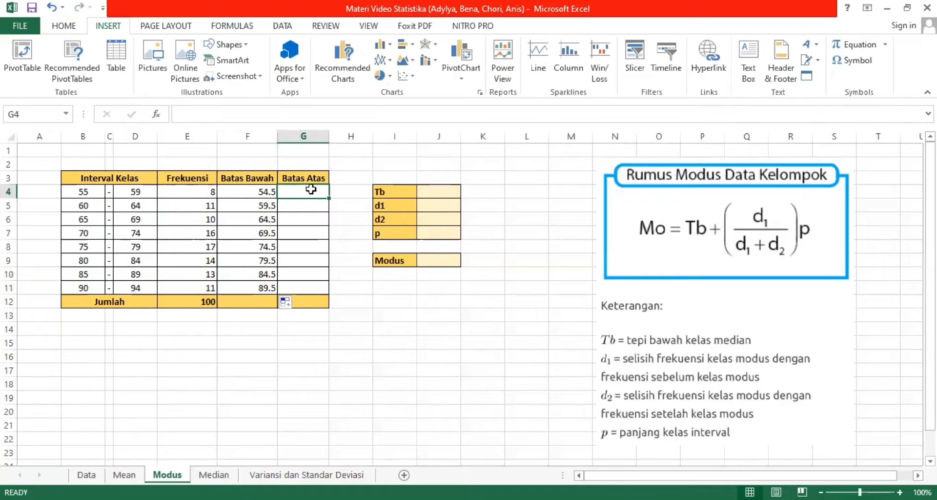
type("=")
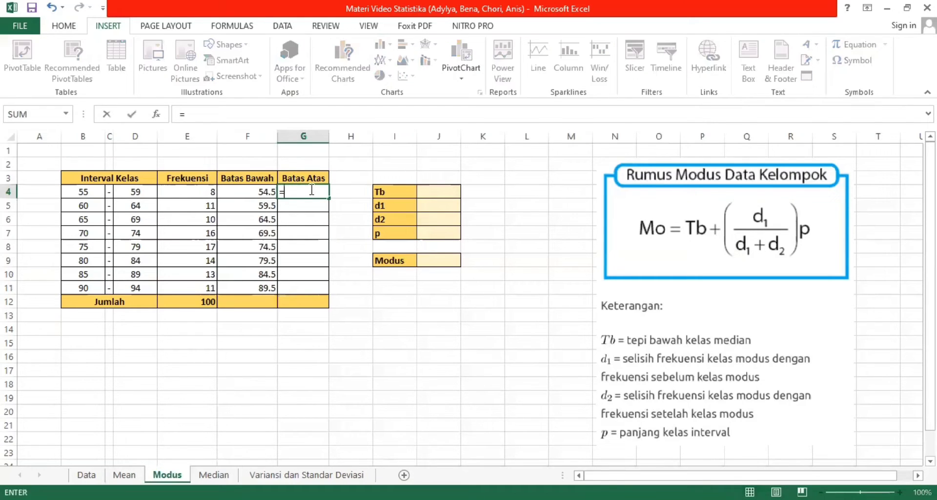
left_click(140, 190)
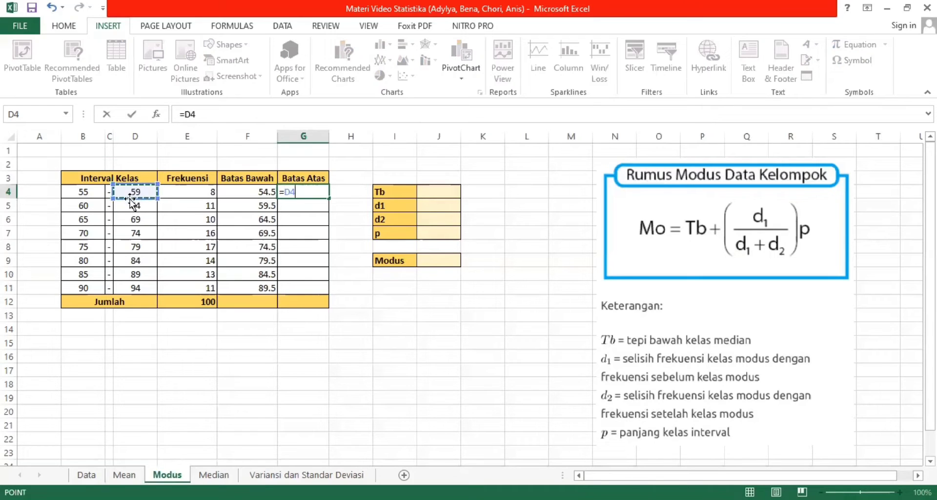
type("+")
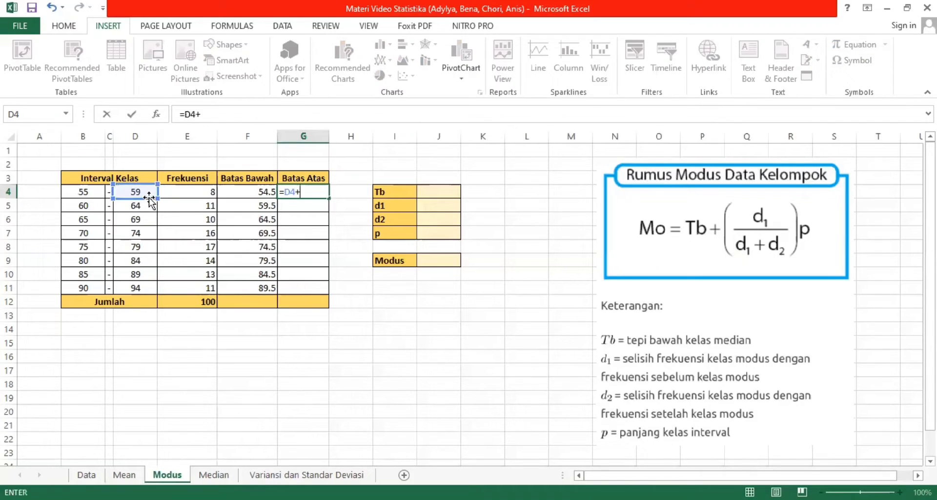
type("0.5")
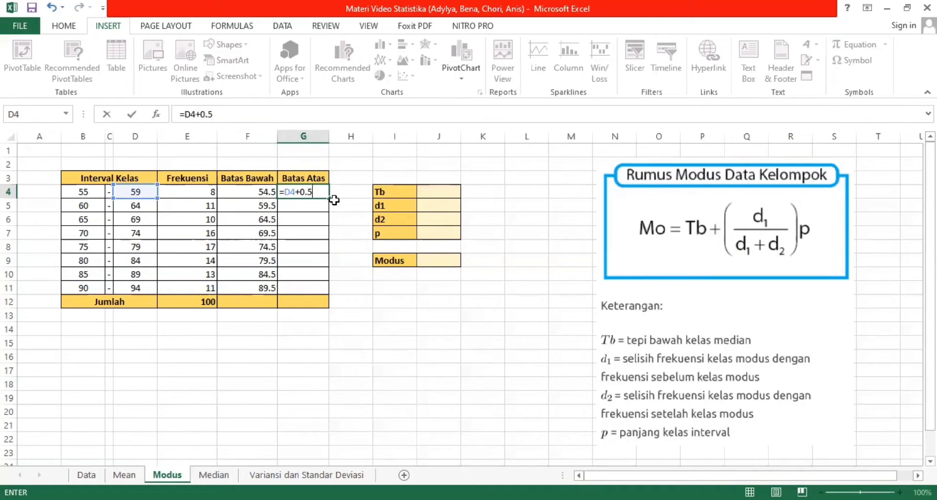
key("Return")
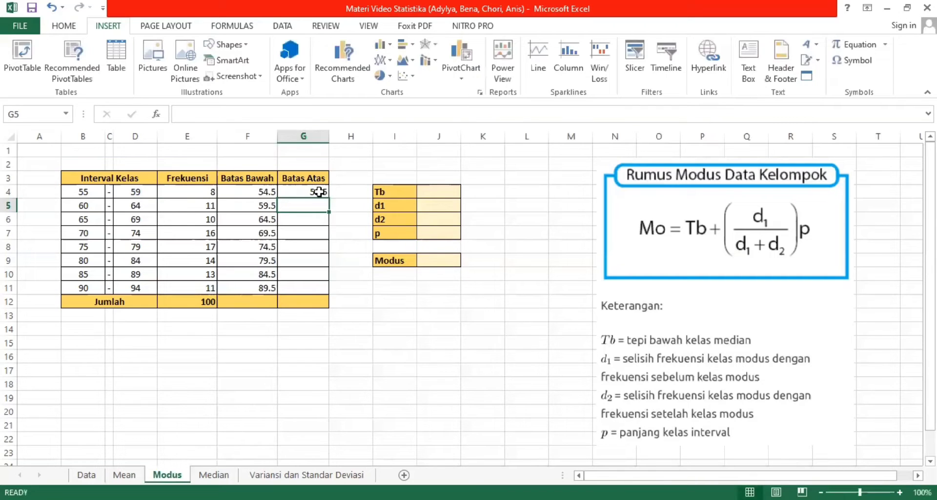
left_click(318, 192)
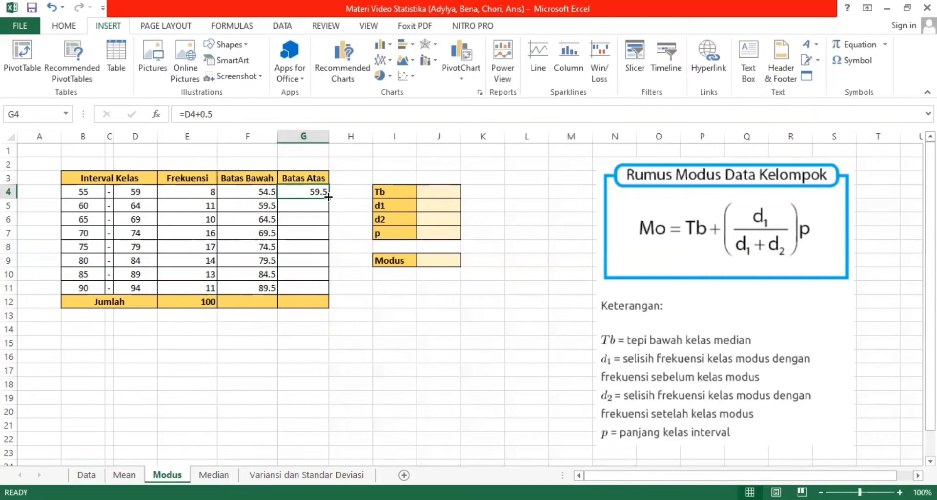
left_click_drag(328, 196, 327, 293)
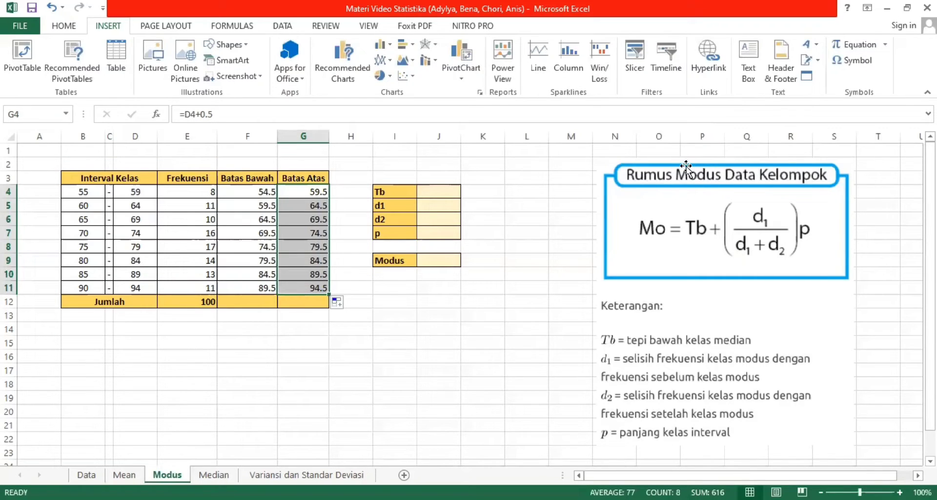
Step: Highlight the modal class row 75-79, cells B8 to G8, with a light green fill
left_click(202, 251)
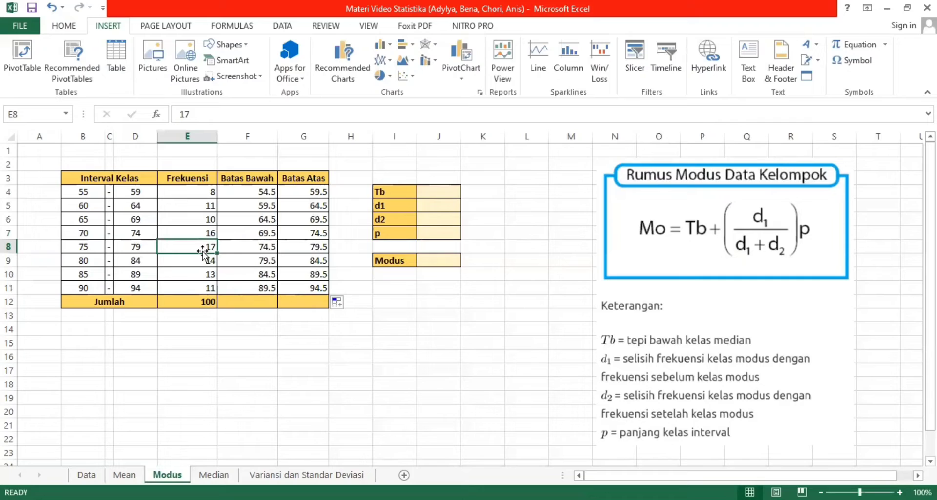
left_click_drag(88, 248, 294, 251)
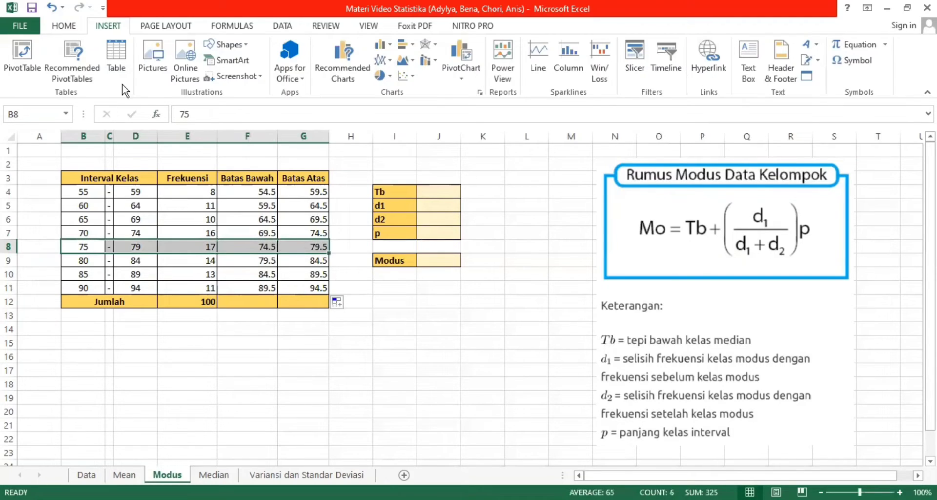
left_click(73, 27)
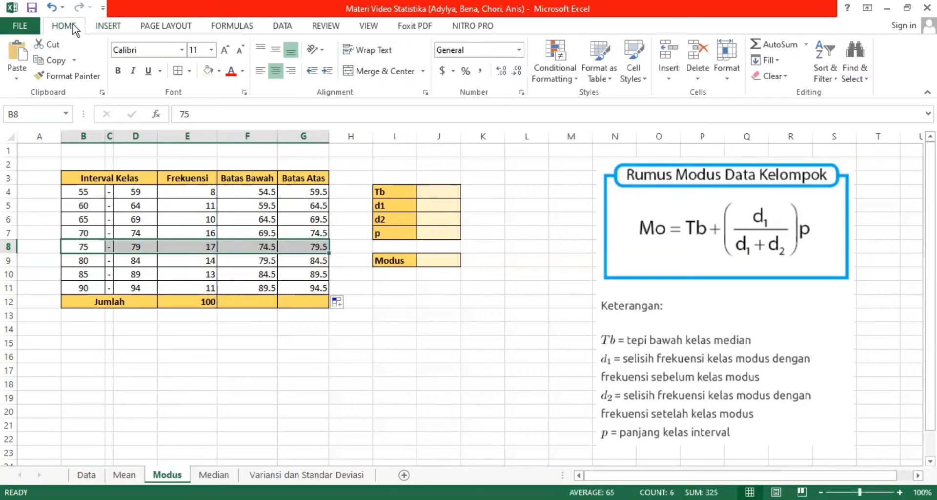
left_click(219, 71)
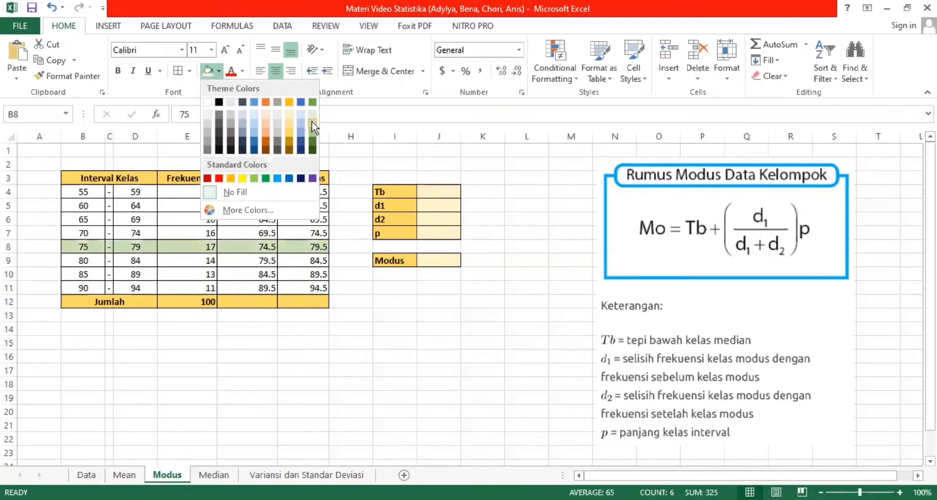
Step: Enter the modal class's lower boundary, 74.5, as the Tb value in cell J4
left_click(423, 191)
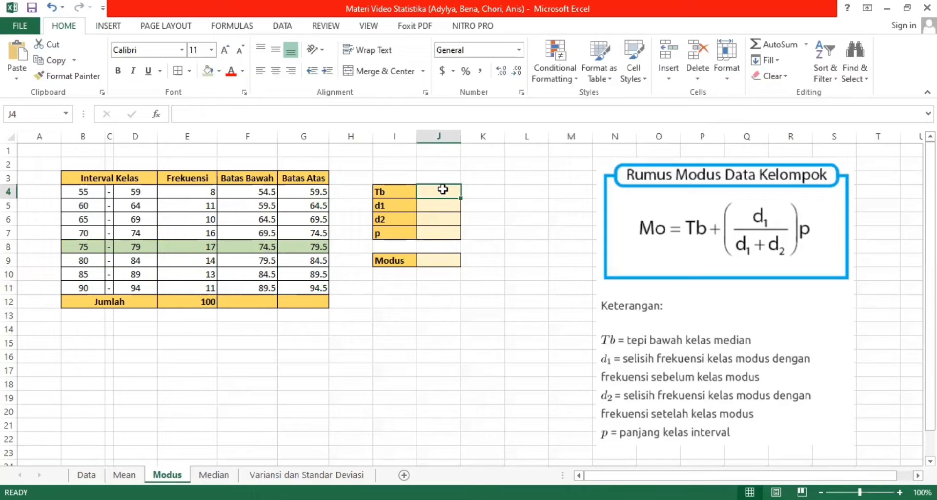
type("74.")
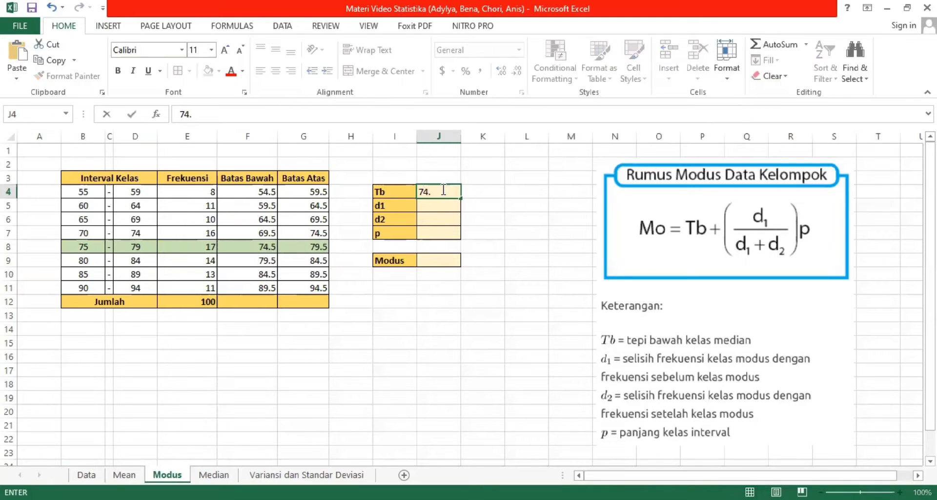
type("5")
key("Return")
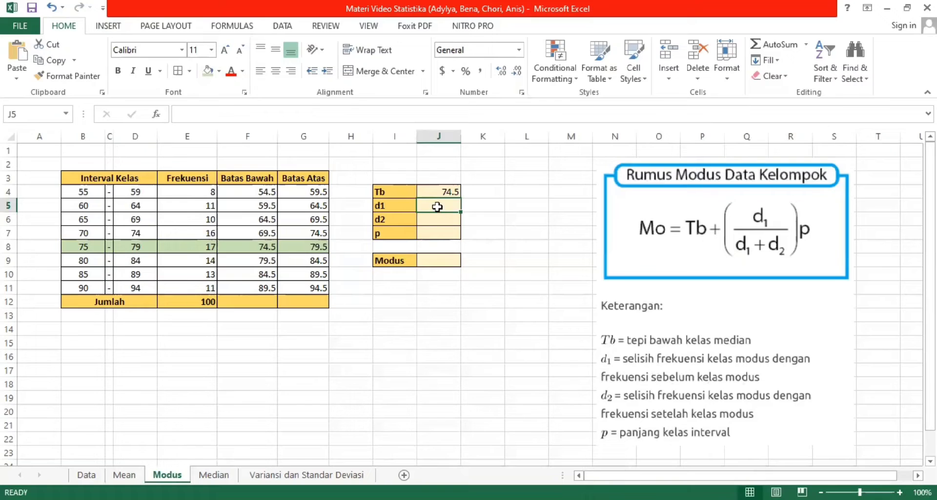
Step: Calculate d1 in cell J5 by subtracting the preceding class's frequency from the modal class's frequency with =E8-E7
type("=")
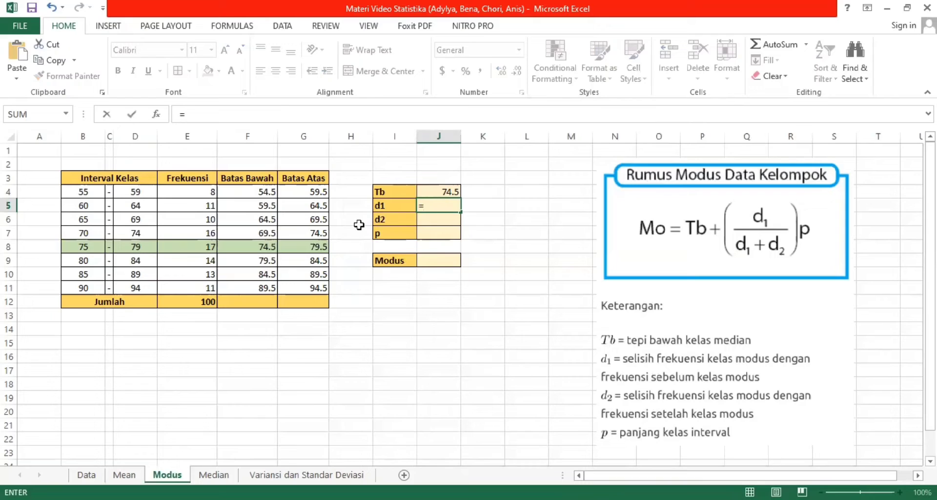
left_click(208, 250)
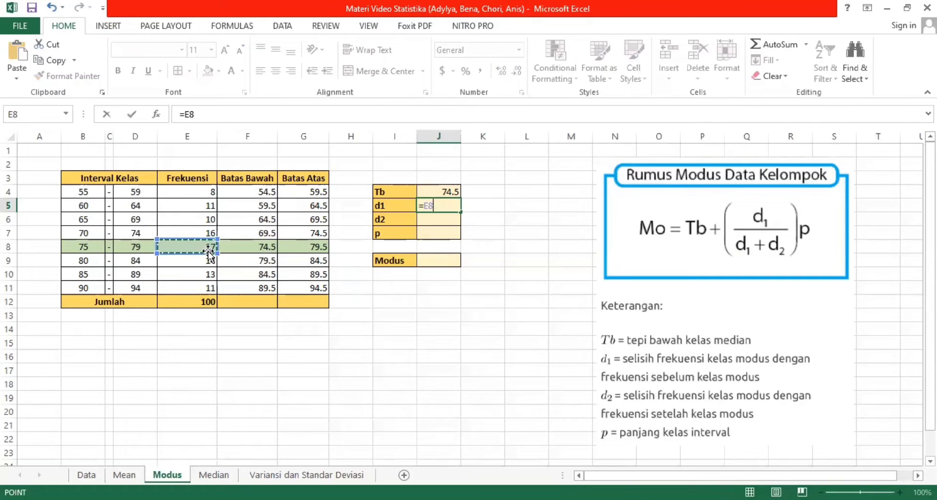
type("-")
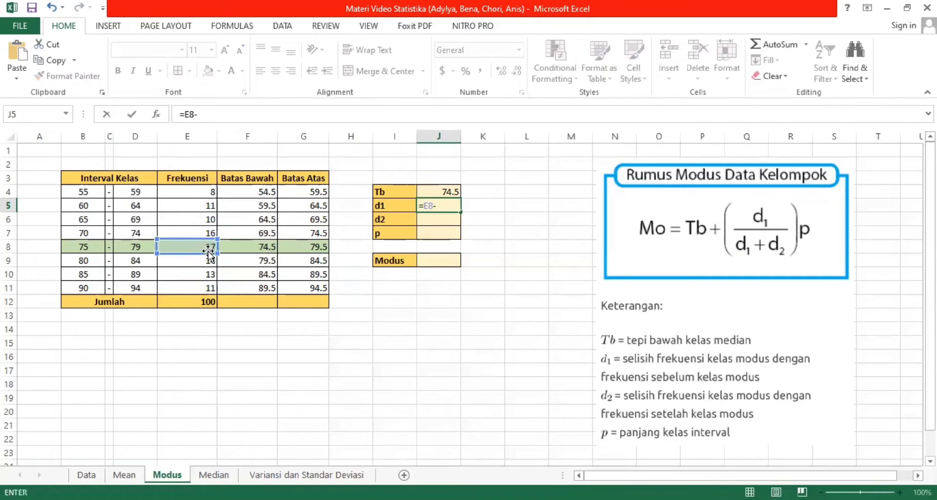
left_click(191, 233)
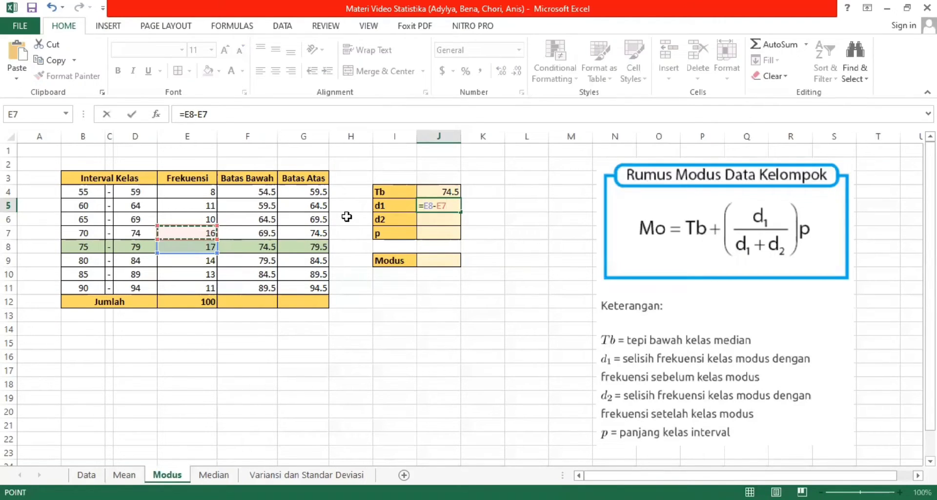
key("Return")
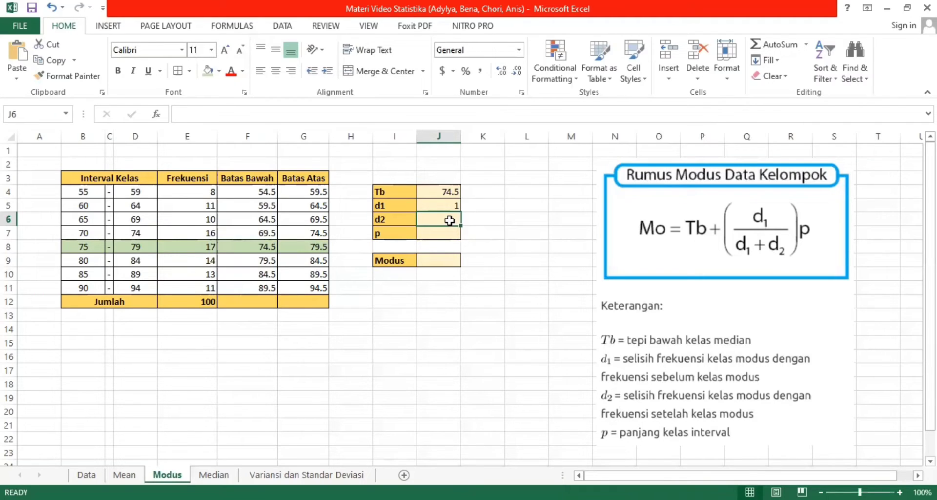
Step: Calculate d2 in cell J6 by subtracting the following class's frequency from the modal class's frequency with =E8-E9
type("=")
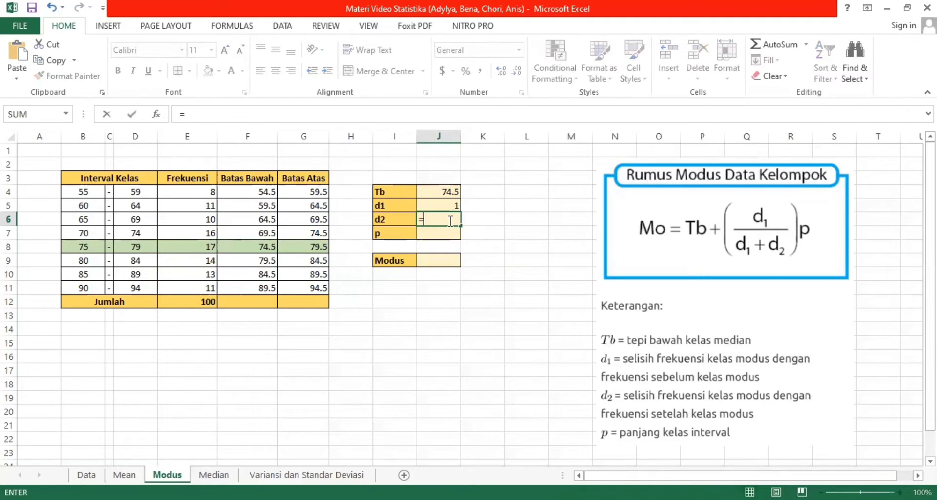
left_click(210, 248)
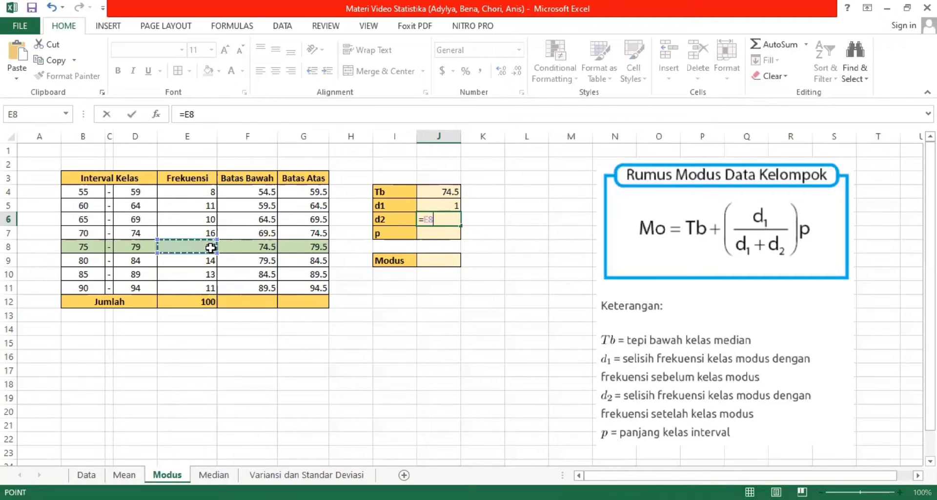
type("-")
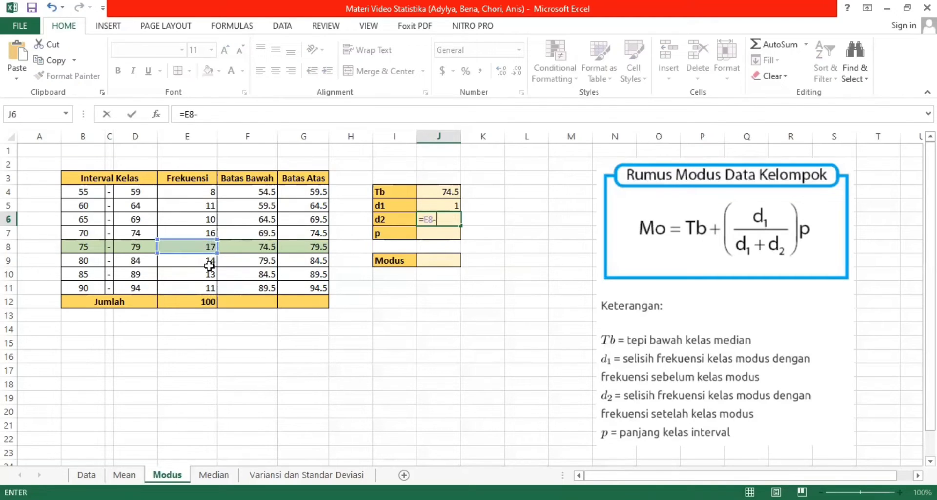
left_click(207, 265)
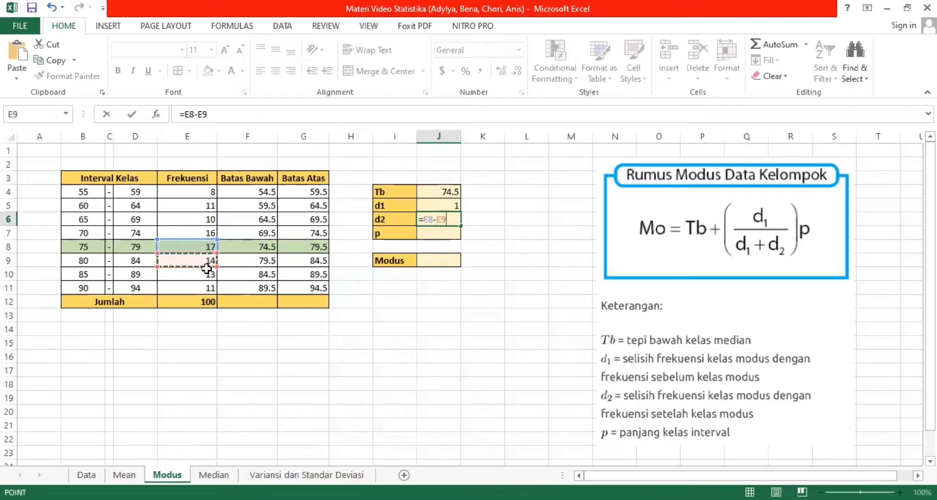
key("Return")
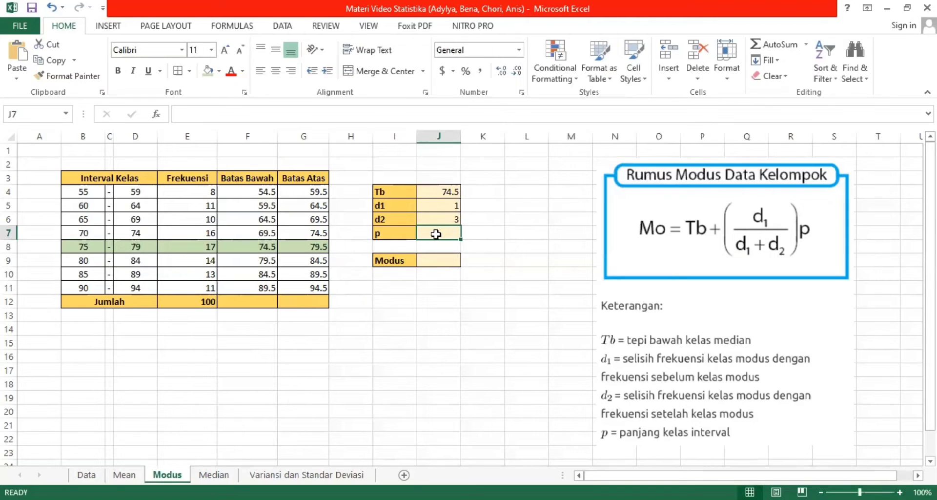
Step: Calculate the class width p in cell J7 from the modal class's upper and lower boundaries with =G8-F8
type("=")
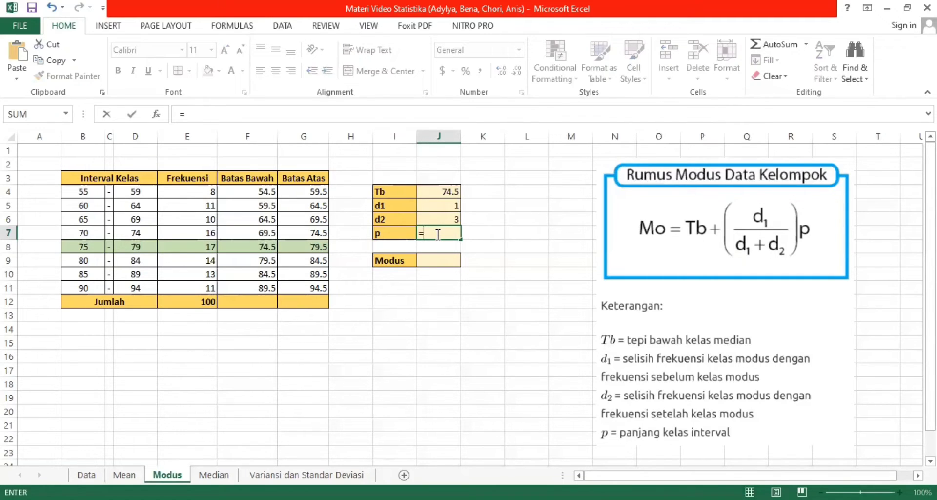
left_click(298, 249)
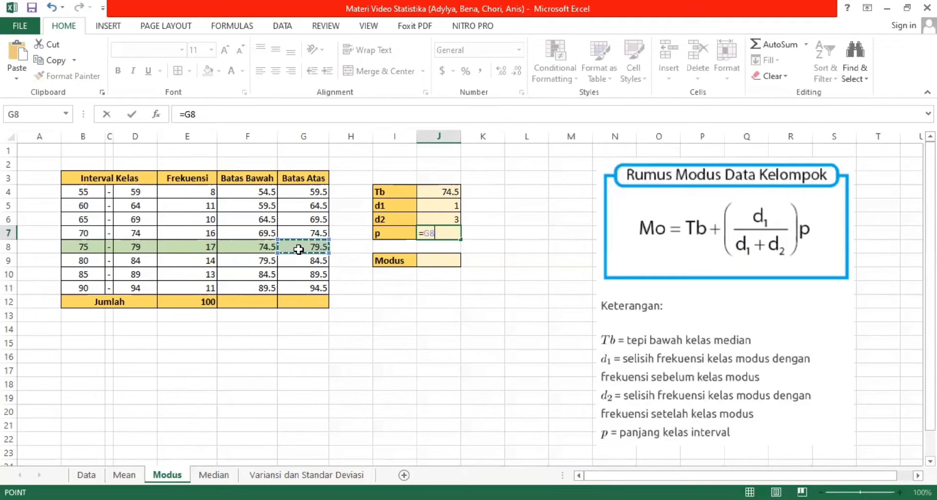
type("-")
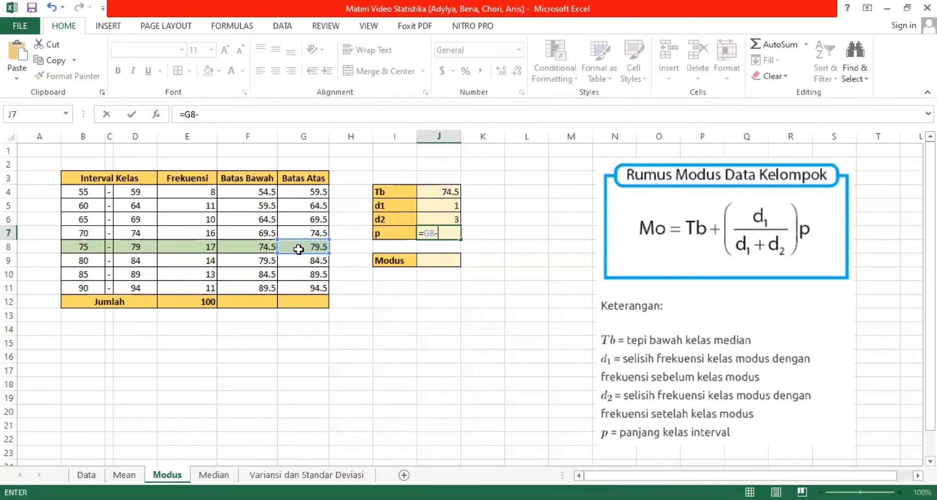
left_click(261, 251)
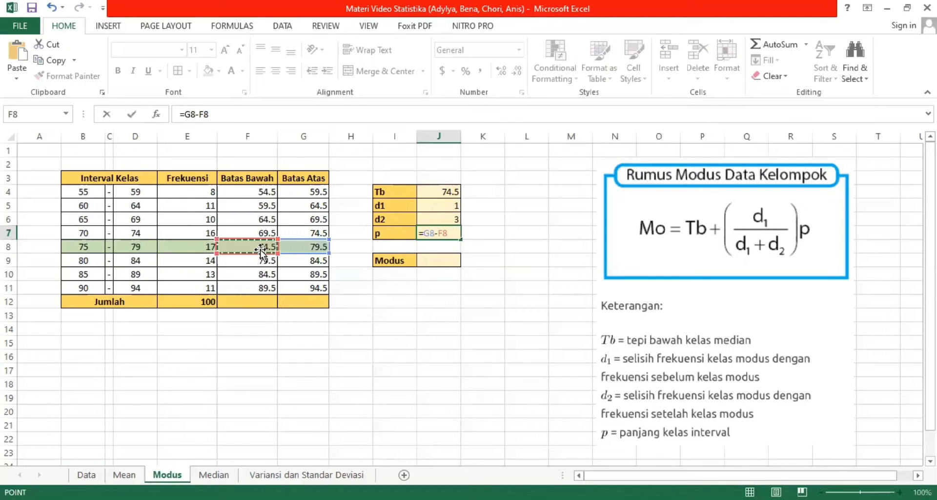
key("Return")
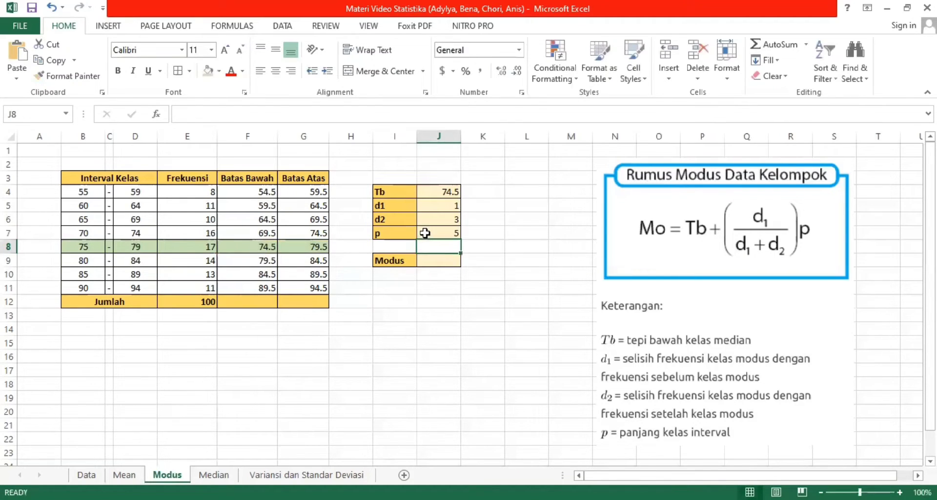
Step: Calculate the Modus value in cell J9 with the grouped-data formula =J4+(J5/(J5+J6))*J7
left_click(443, 262)
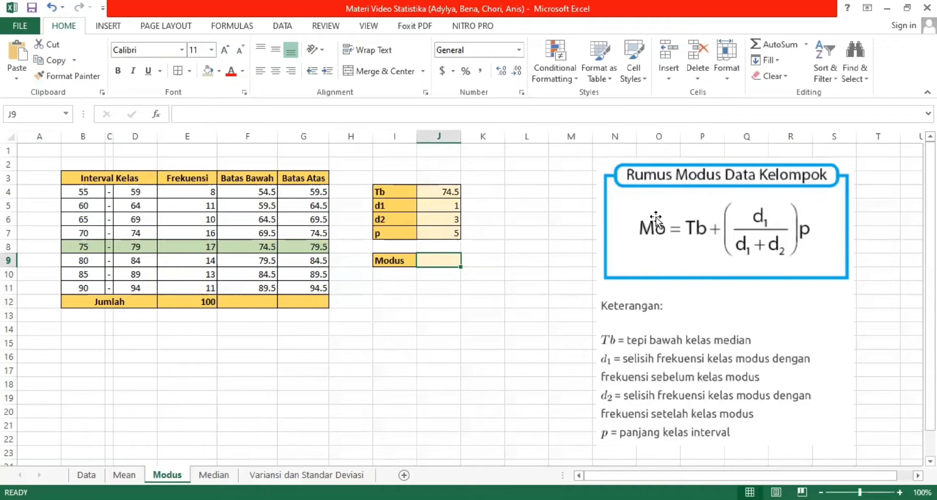
type("=")
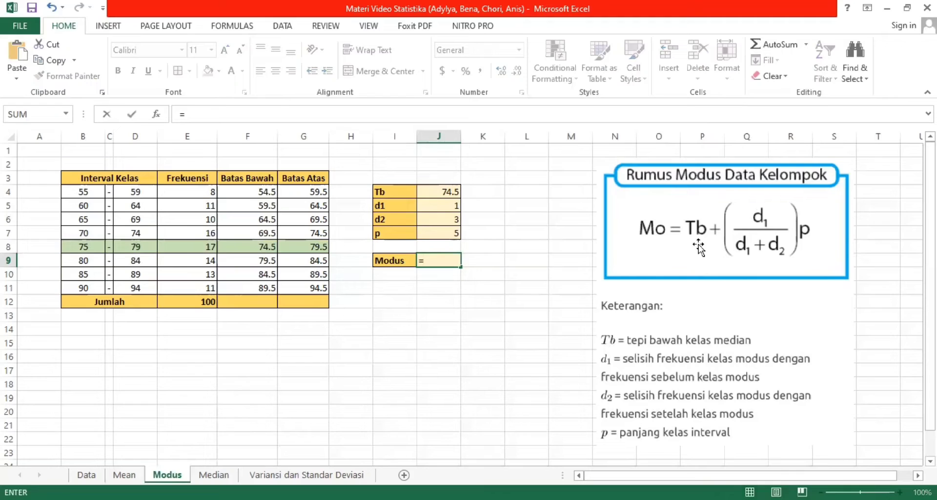
left_click(436, 192)
type("+")
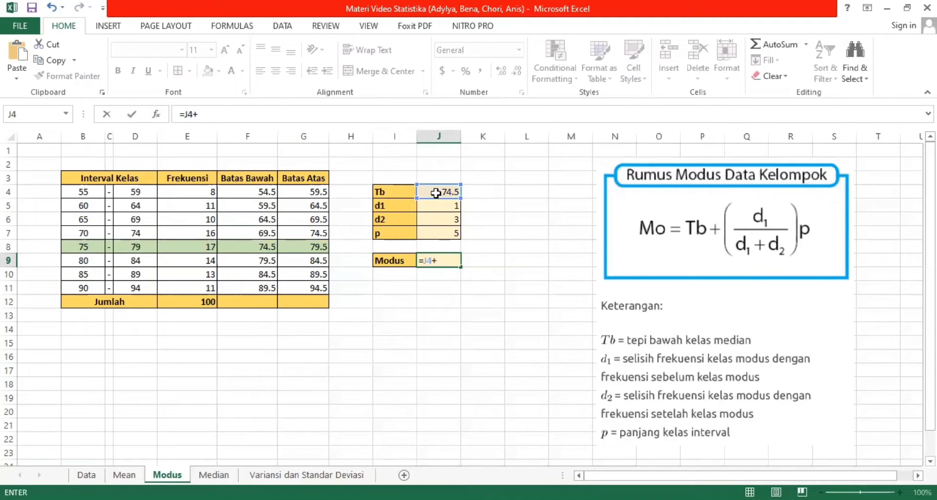
type("(")
left_click(447, 210)
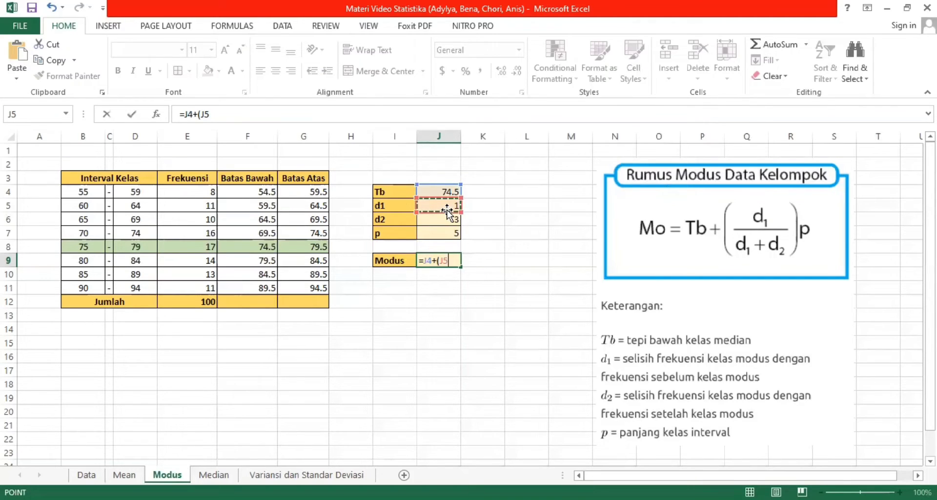
type("/(")
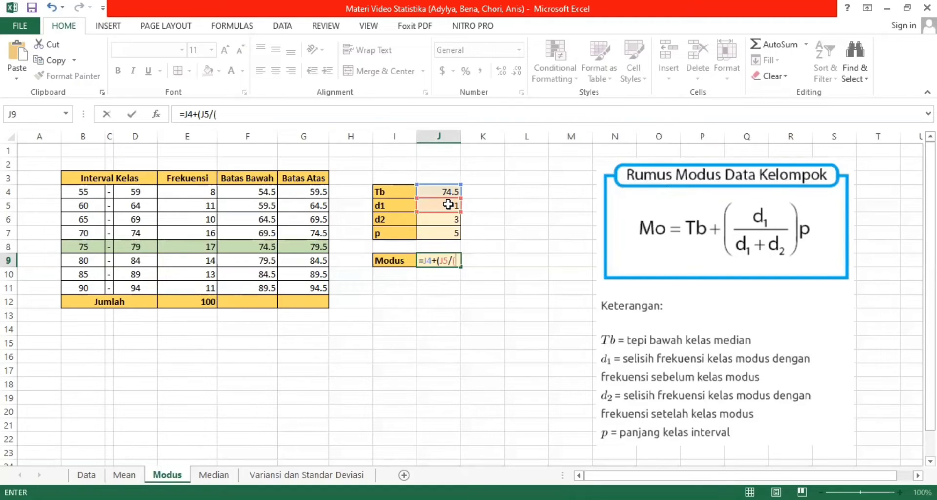
left_click(448, 204)
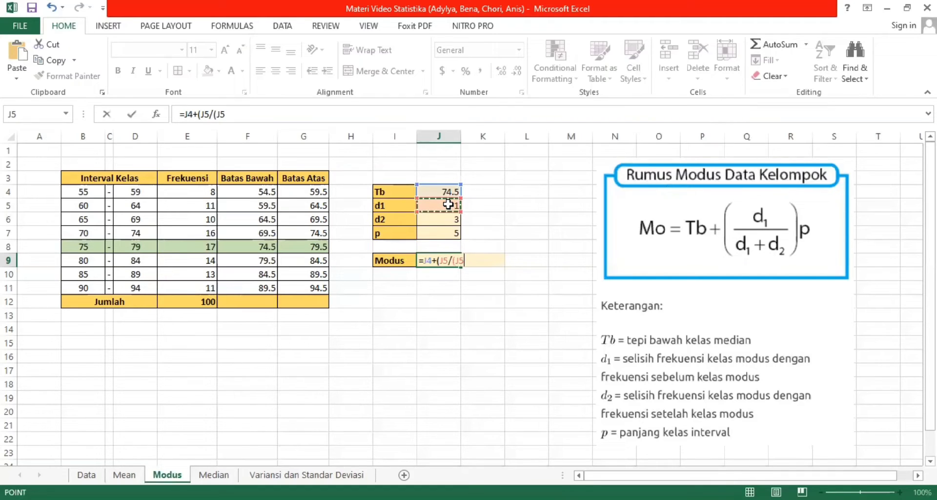
type("+")
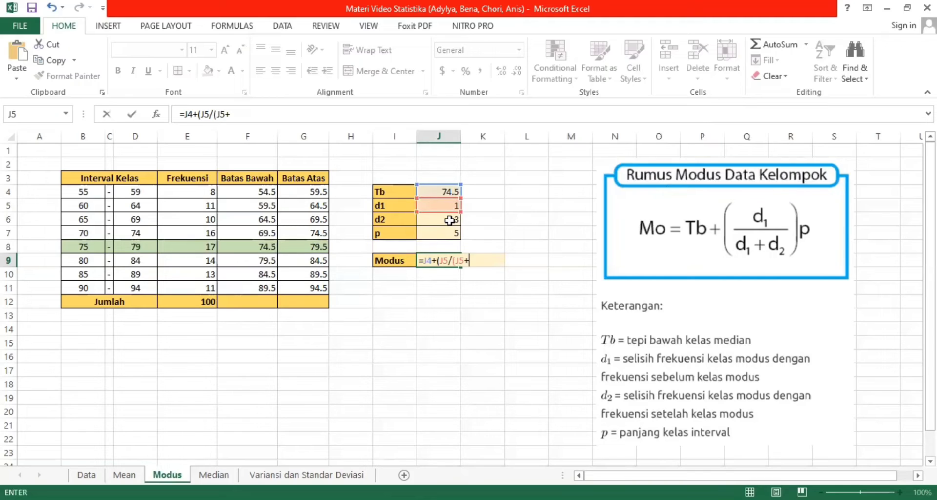
left_click(449, 220)
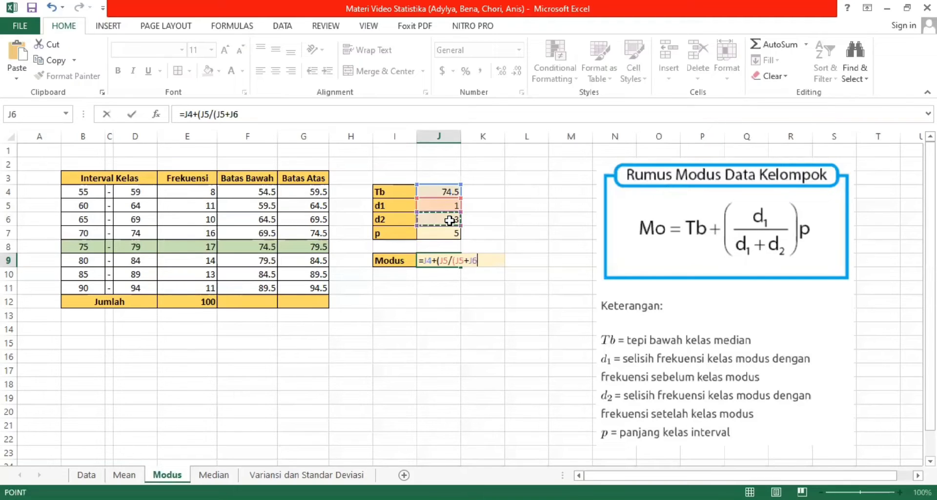
type("))*")
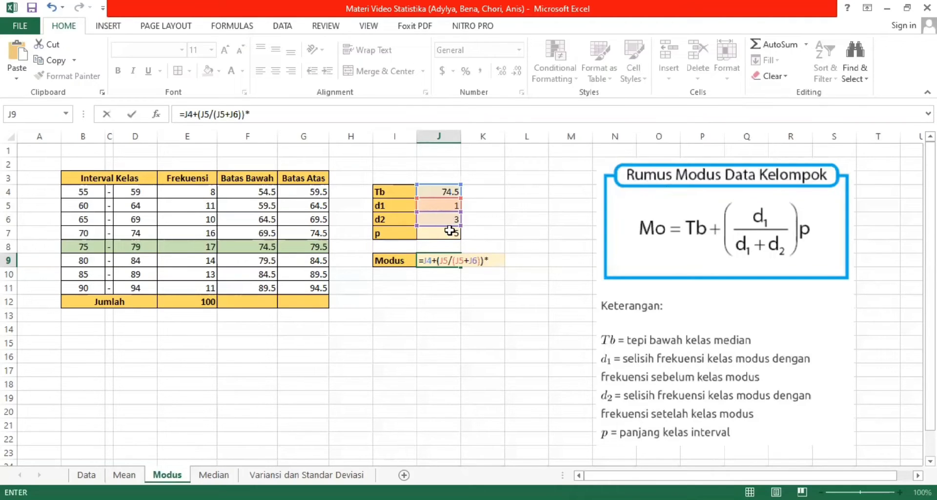
left_click(451, 235)
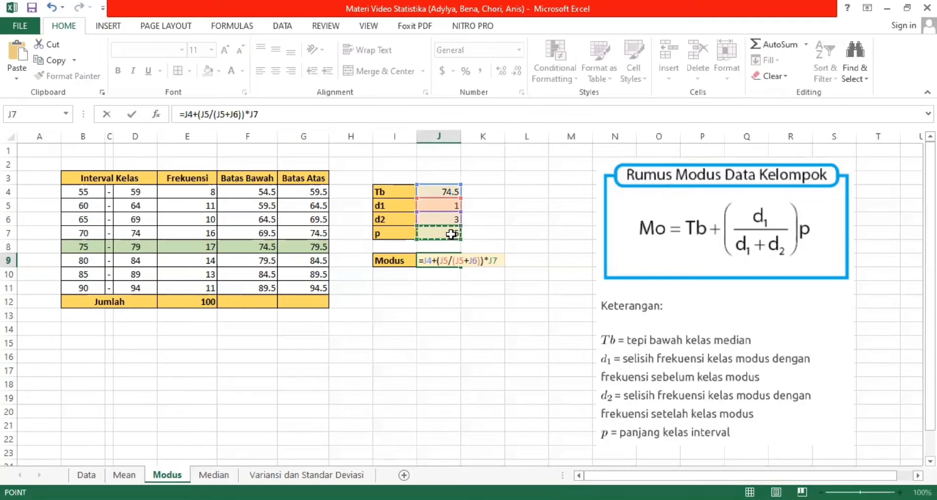
key("Return")
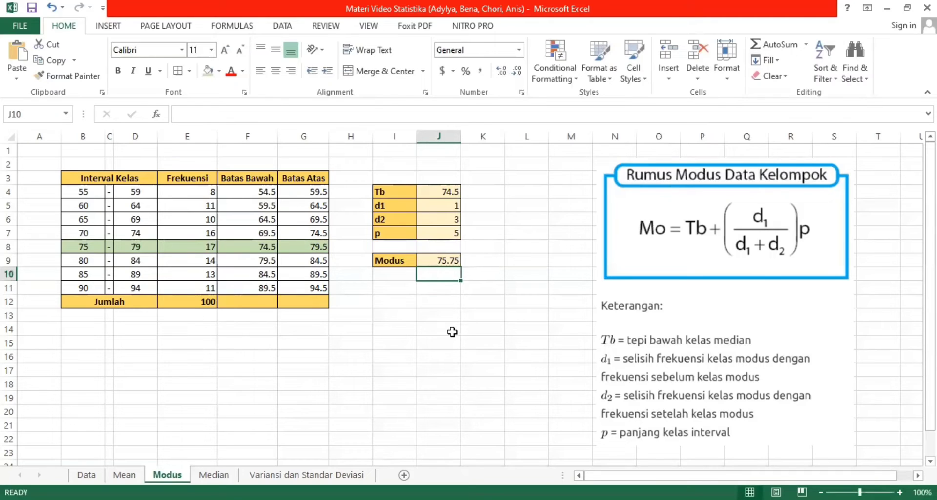
Step: On the Median sheet, enter the class width 5 as the p value in cell J5, checking it against the Modus sheet
left_click(216, 476)
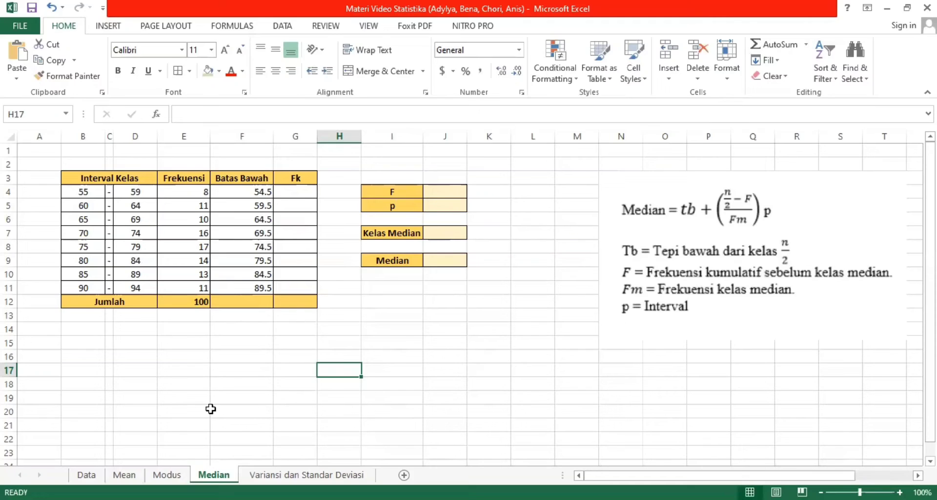
left_click(429, 209)
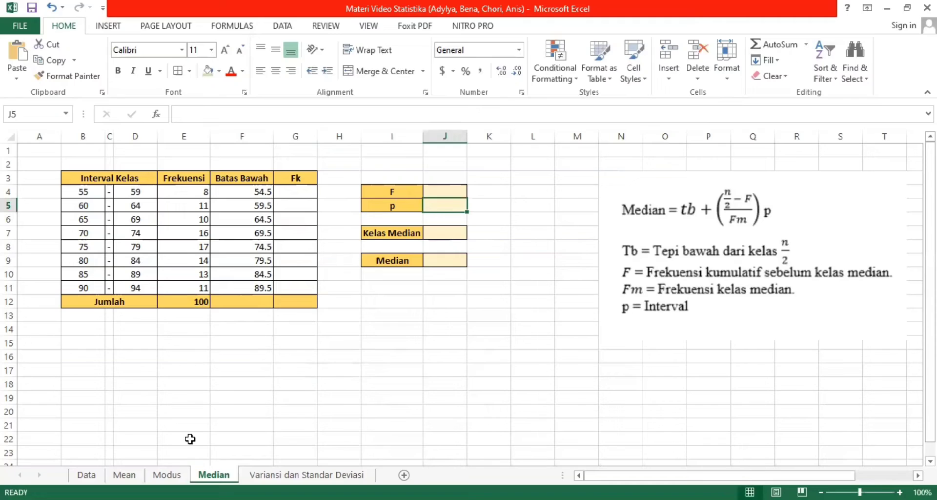
left_click(175, 473)
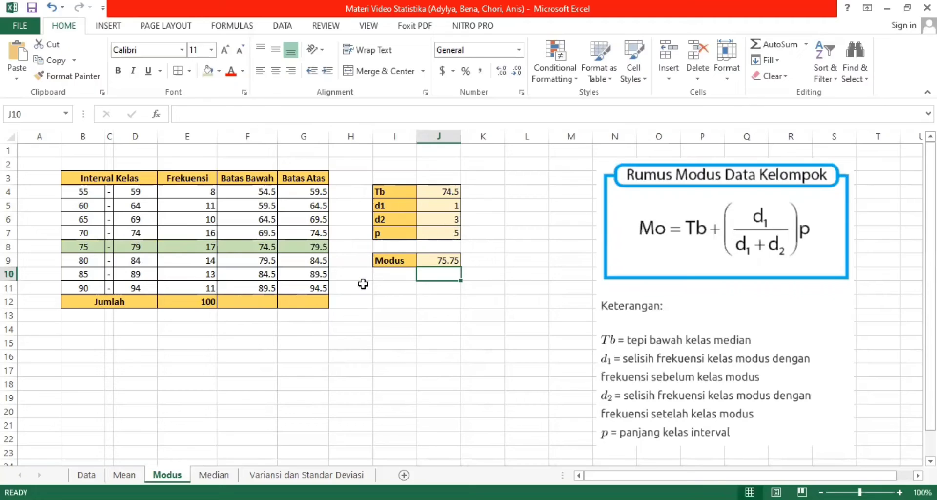
left_click(228, 475)
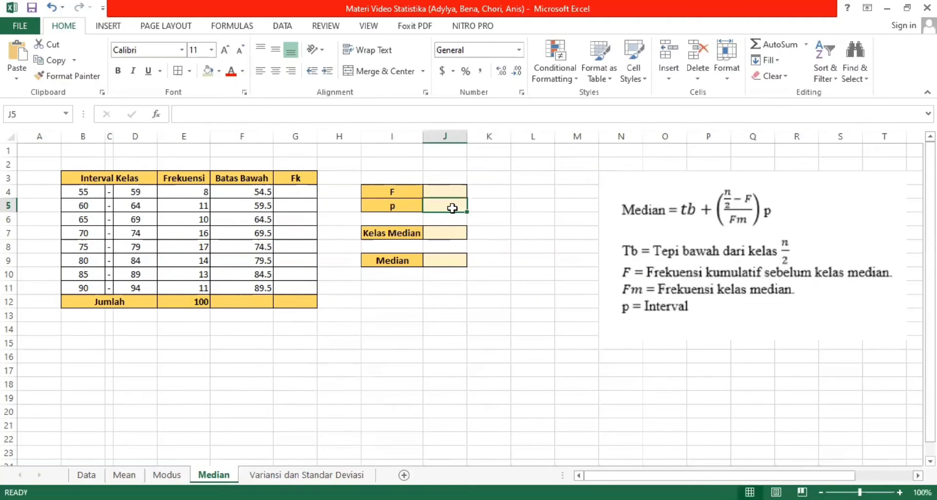
type("5")
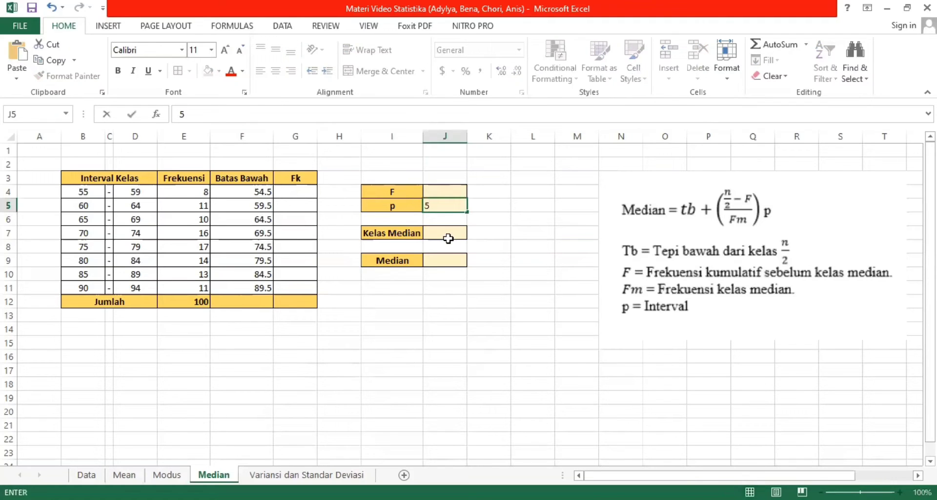
Step: Calculate the Kelas Median position in cell J7 as half the total frequency with =E12/2
left_click(449, 239)
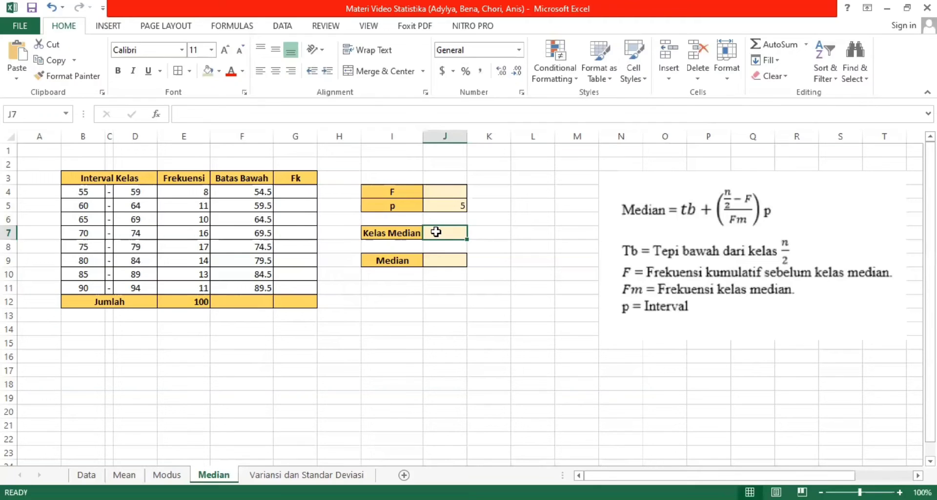
type("=")
left_click(198, 301)
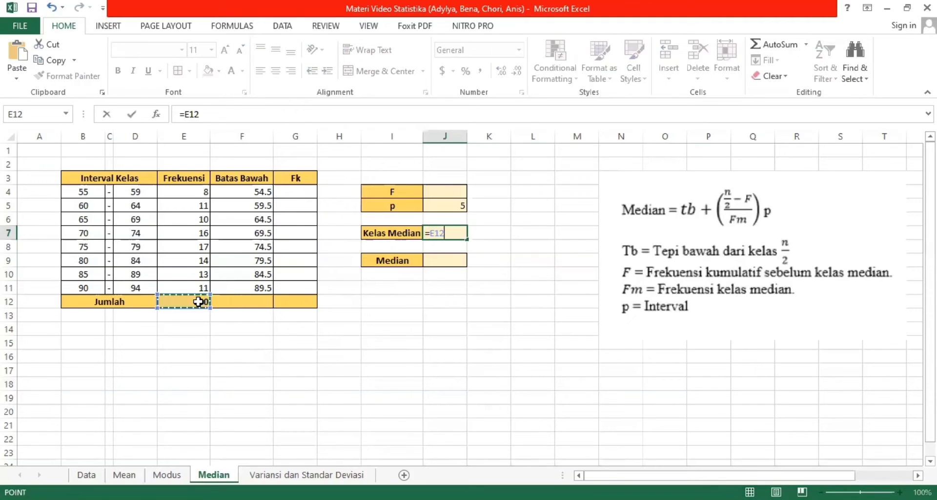
type("/2")
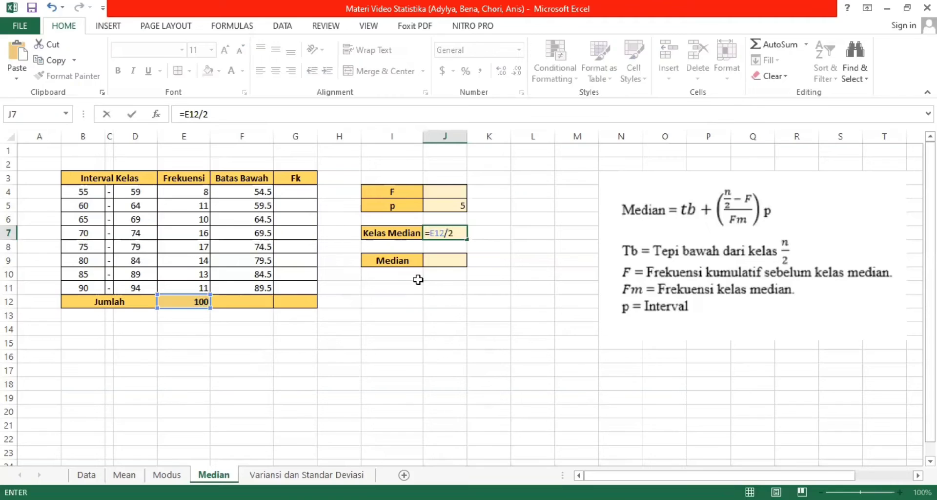
key("Return")
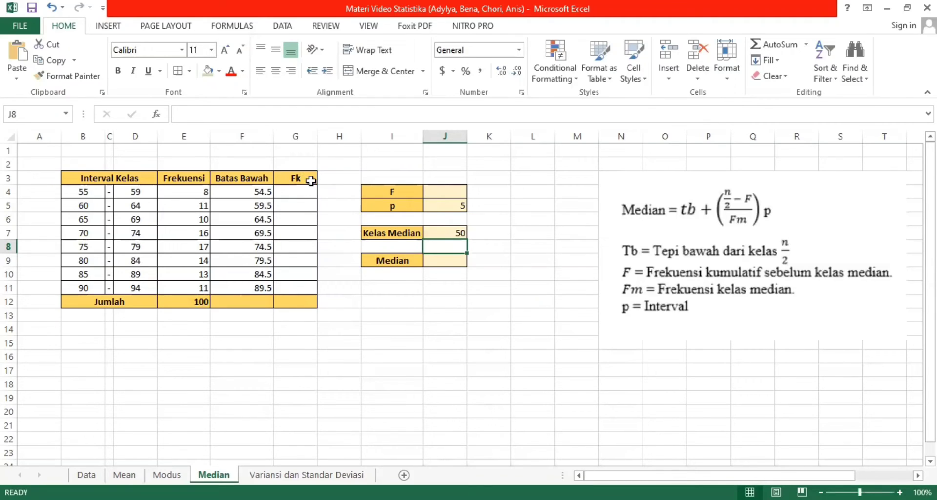
Step: Enter the first cumulative frequency in G4 of the Fk column by referencing the first class's frequency with =E4
left_click(300, 197)
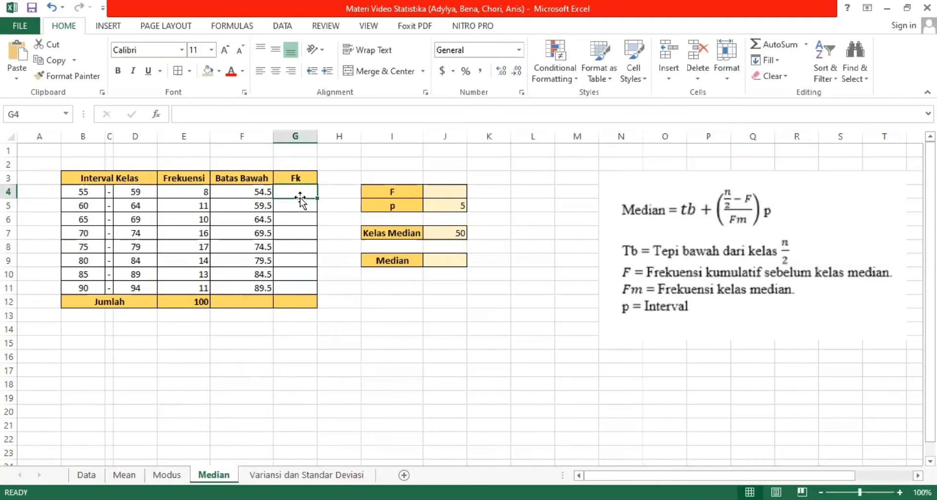
type("=")
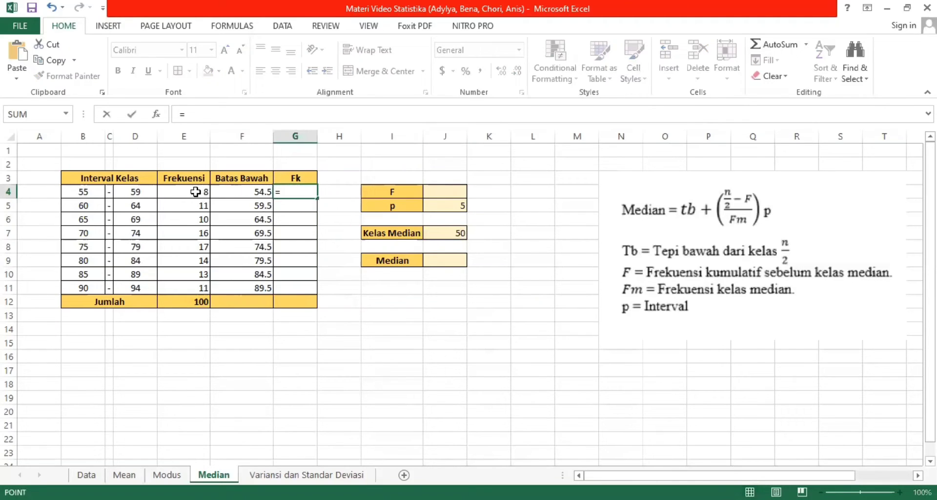
left_click(195, 192)
key("Return")
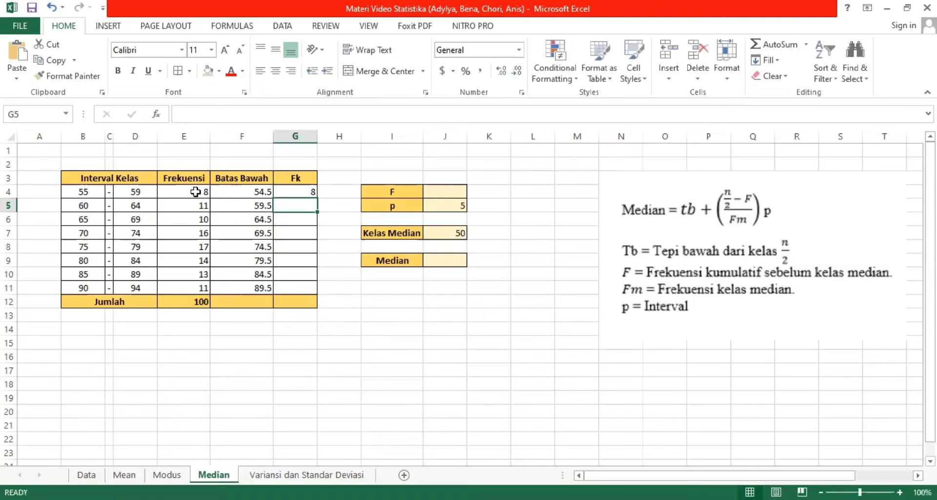
Step: Replace the formula in G4 of the Fk column with the constant value 8
left_click(295, 192)
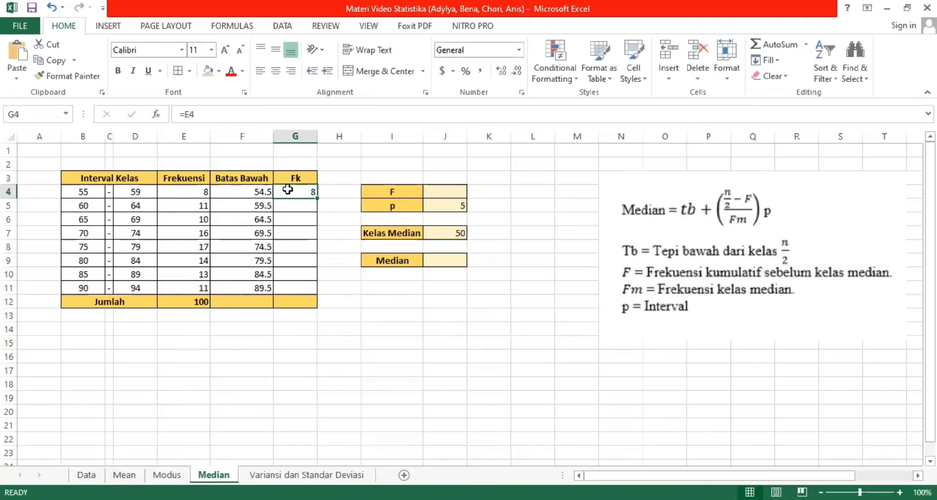
left_click(229, 112)
key("BackSpace")
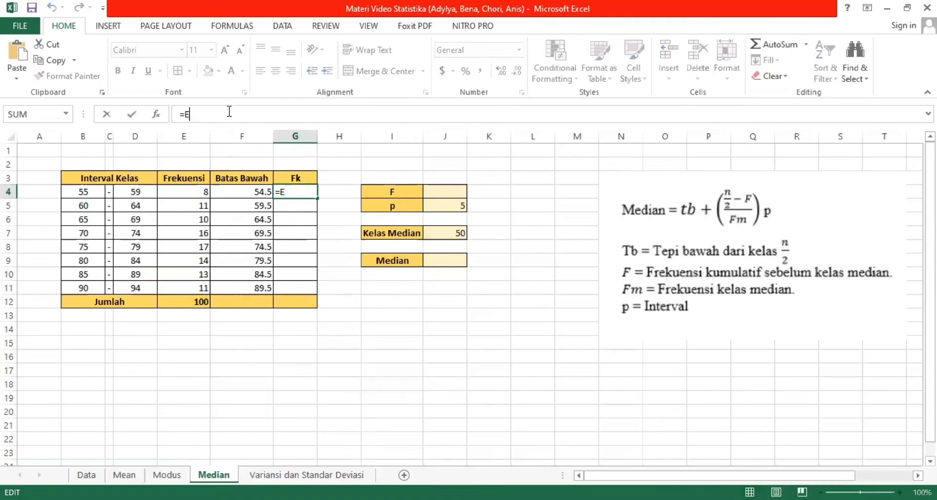
key("BackSpace")
type("8")
key("BackSpace")
key("BackSpace")
type("8")
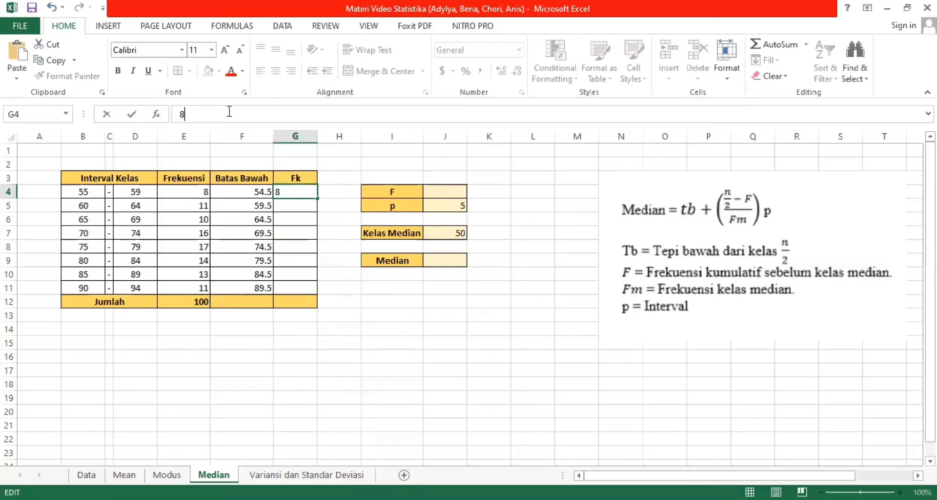
key("Return")
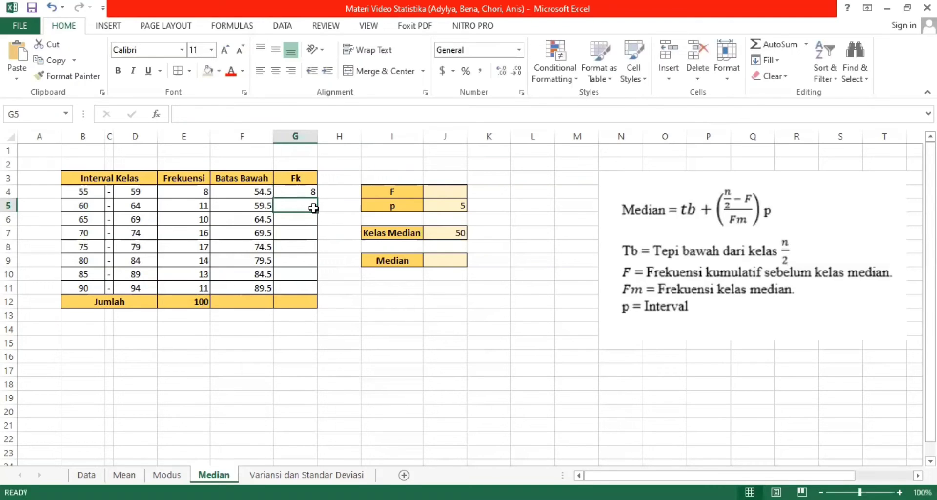
Step: Calculate the second cumulative frequency in G5 with =G4+E5 and fill the formula down through G11
type("=")
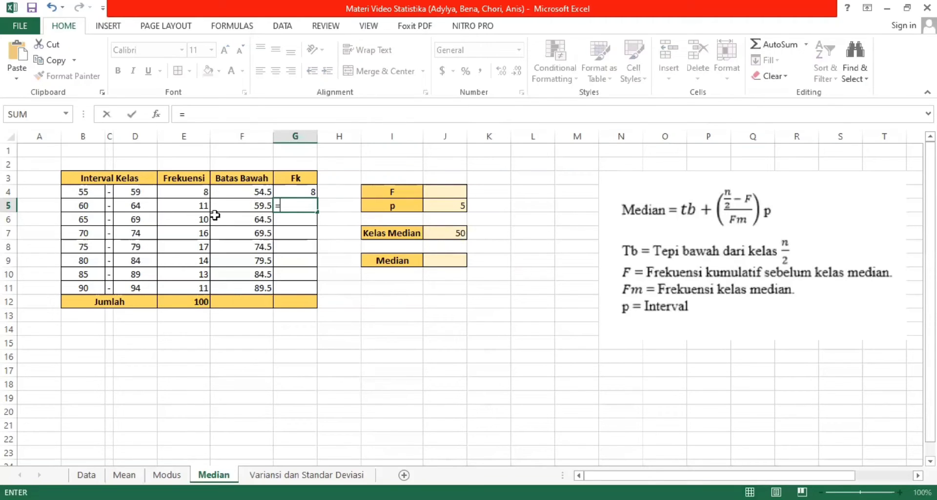
left_click(308, 194)
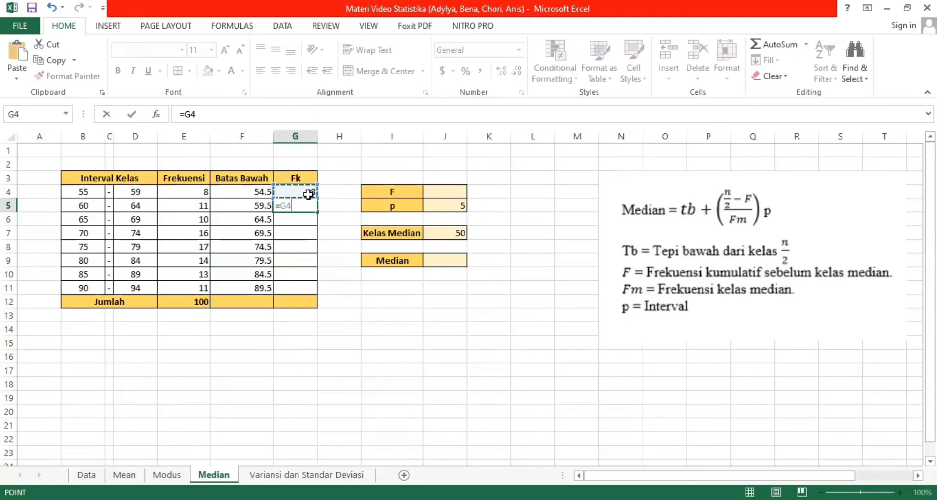
type("+")
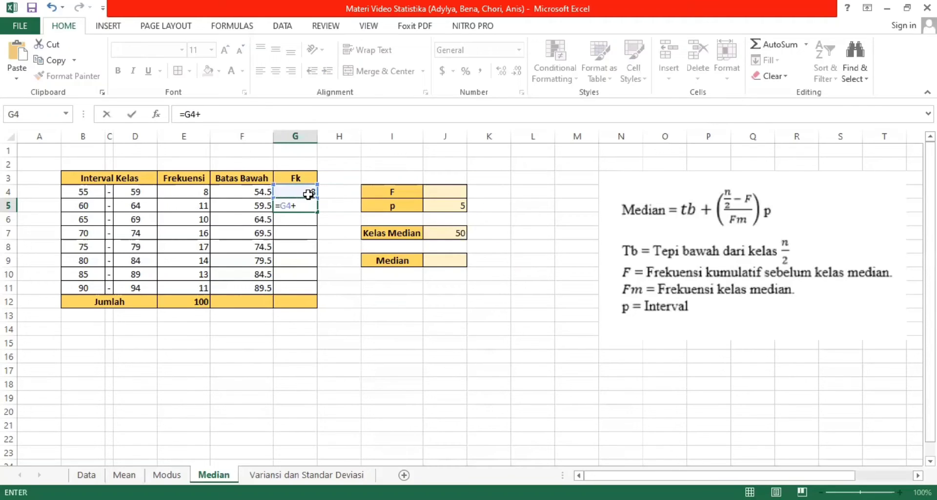
left_click(200, 209)
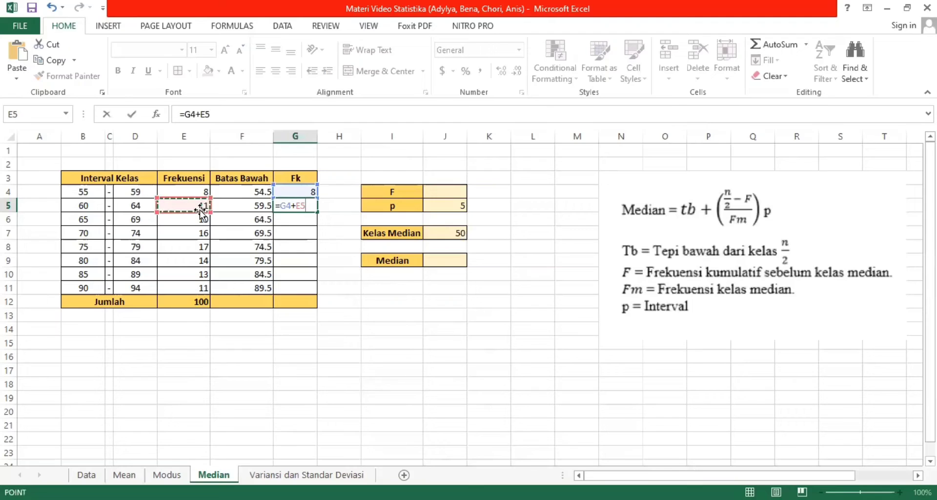
key("Return")
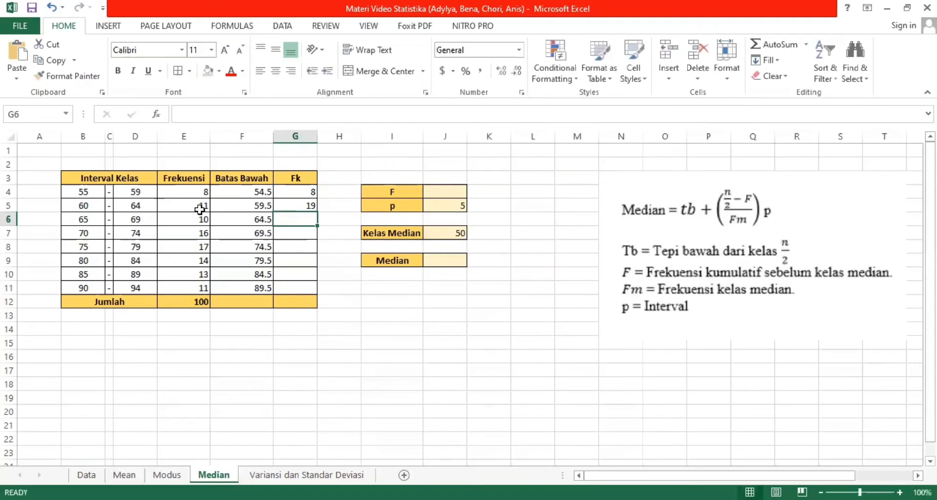
left_click(300, 205)
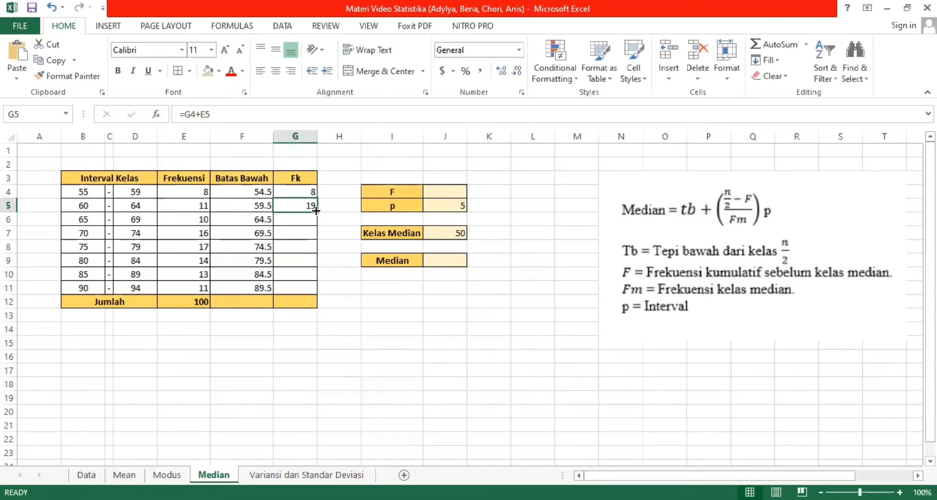
left_click_drag(316, 210, 315, 289)
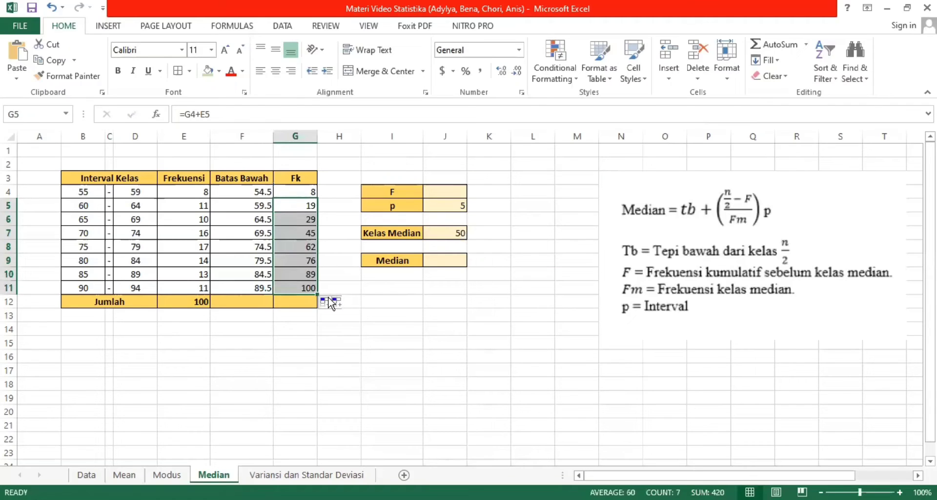
left_click(375, 275)
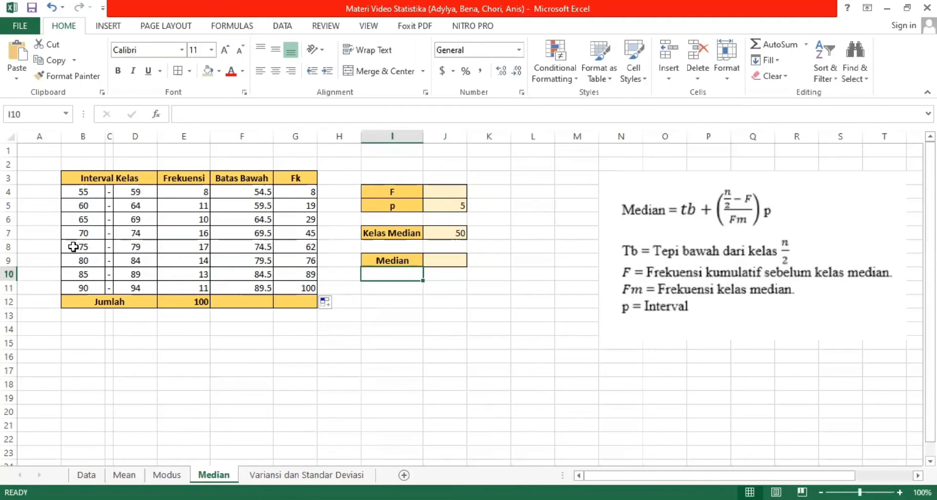
Step: Highlight the median class row 75–79, cells B8:G8, with a light green fill
left_click_drag(73, 246, 293, 249)
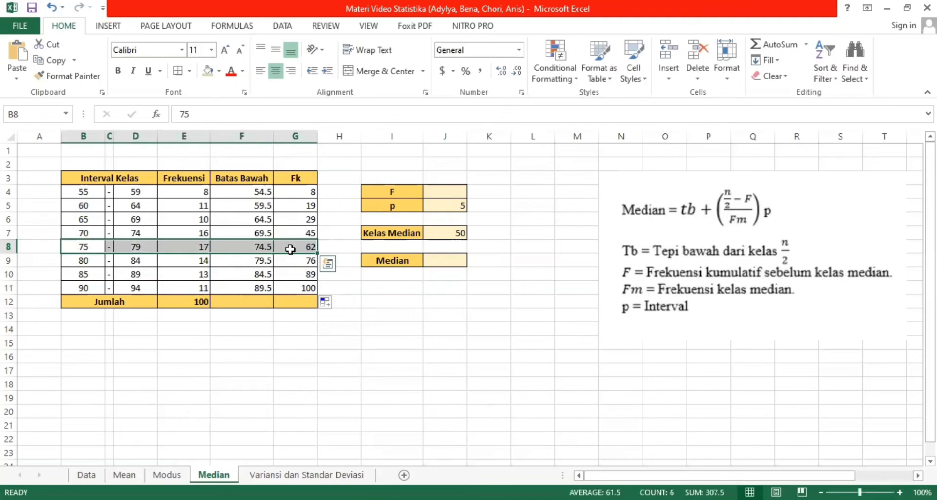
left_click(209, 74)
left_click(333, 240)
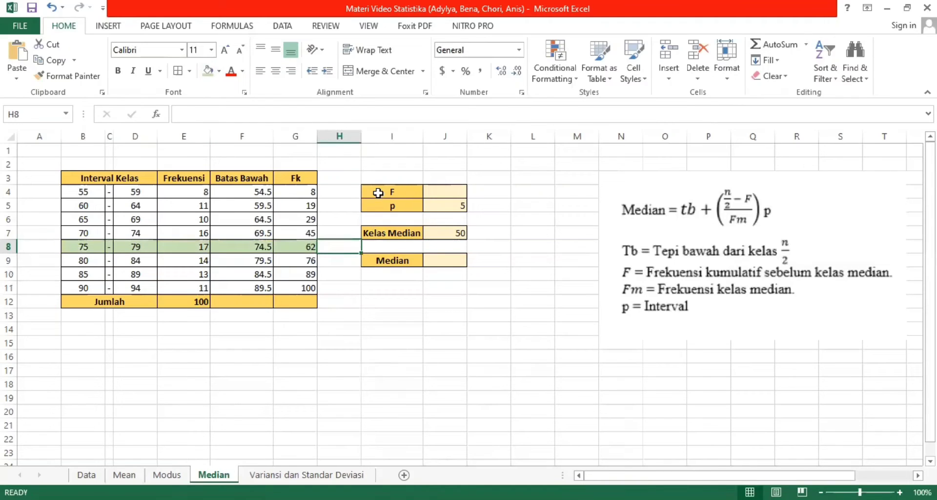
Step: Enter the F value in cell J4 by referencing the cumulative frequency before the median class with =G7
left_click(446, 191)
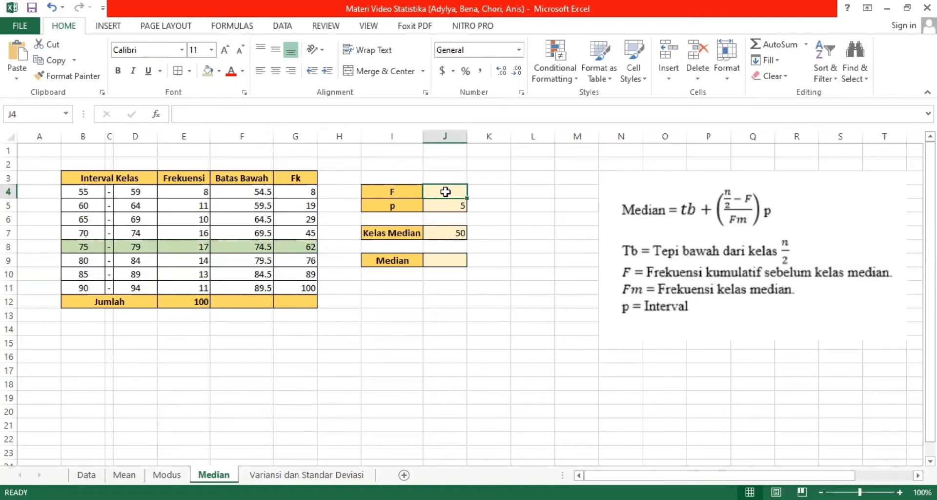
type("=")
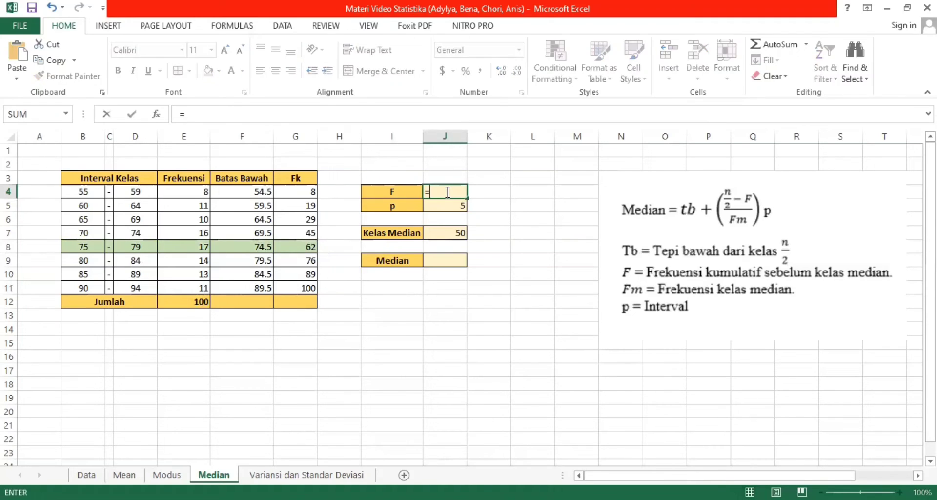
left_click(310, 234)
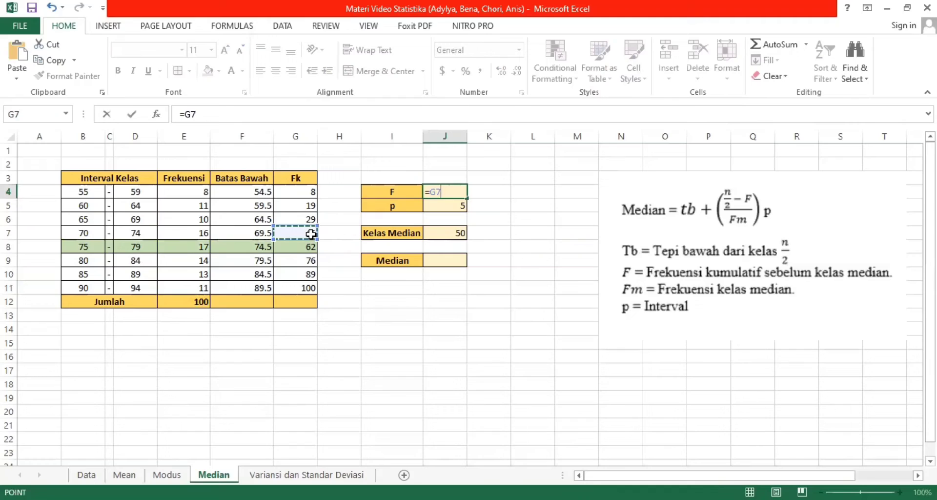
key("Return")
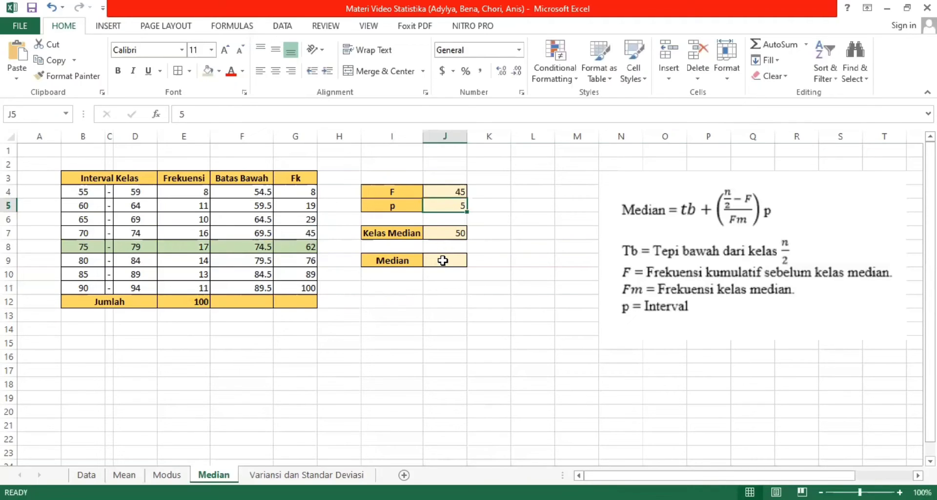
Step: Calculate the Median in cell J9 with the grouped-data formula =F8+((J7-J4)/E8)*J5
left_click(443, 261)
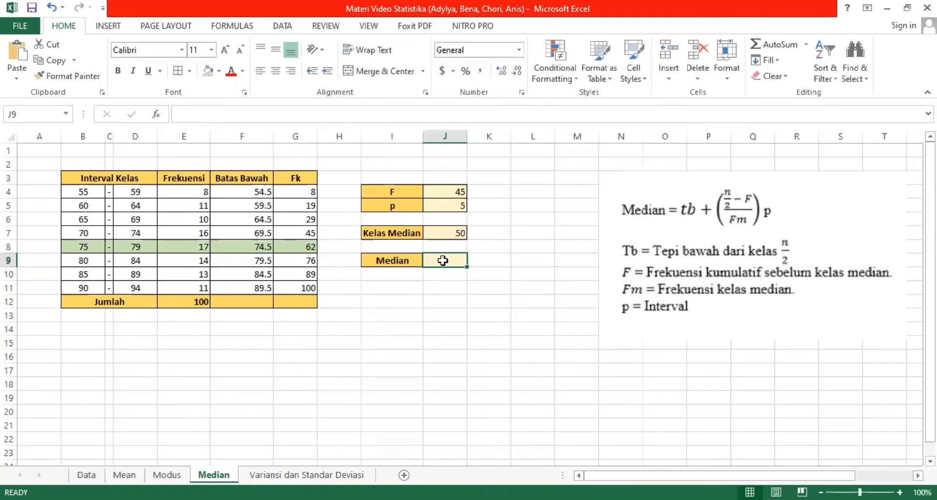
type("=")
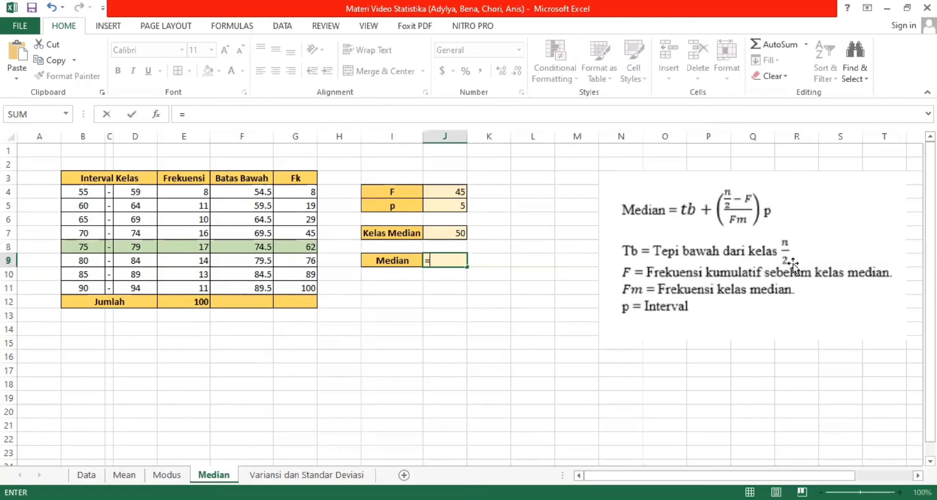
left_click(261, 247)
type("+")
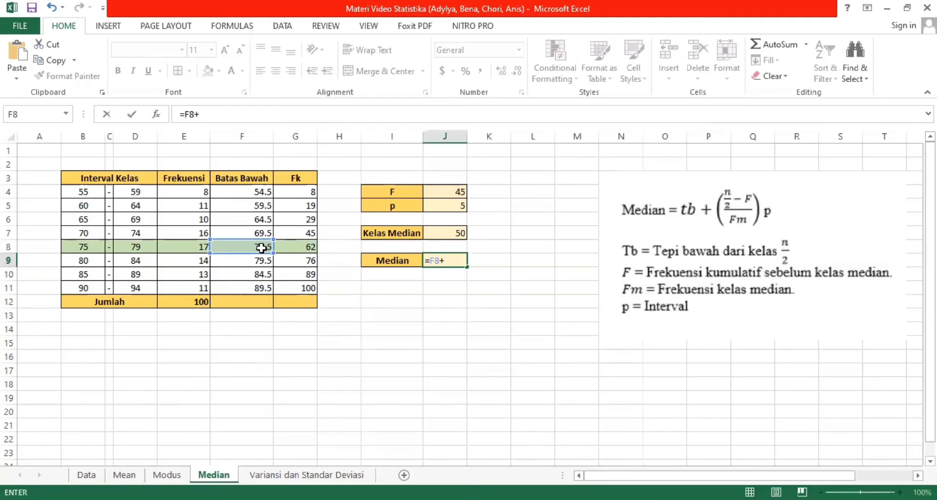
type("(")
left_click(432, 236)
type("-")
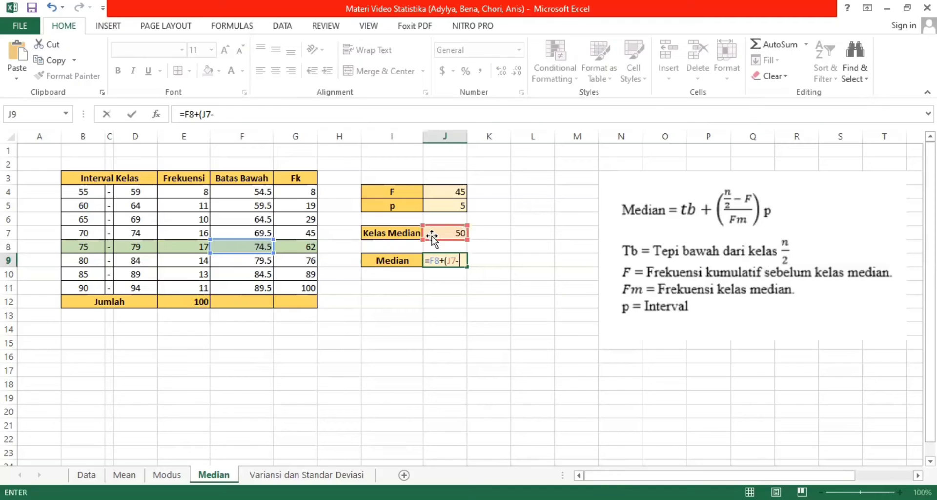
left_click(437, 193)
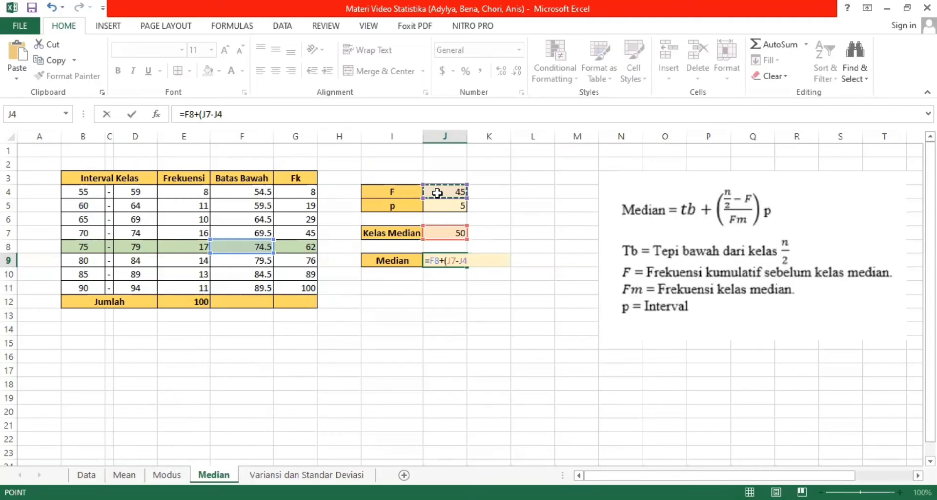
type("/")
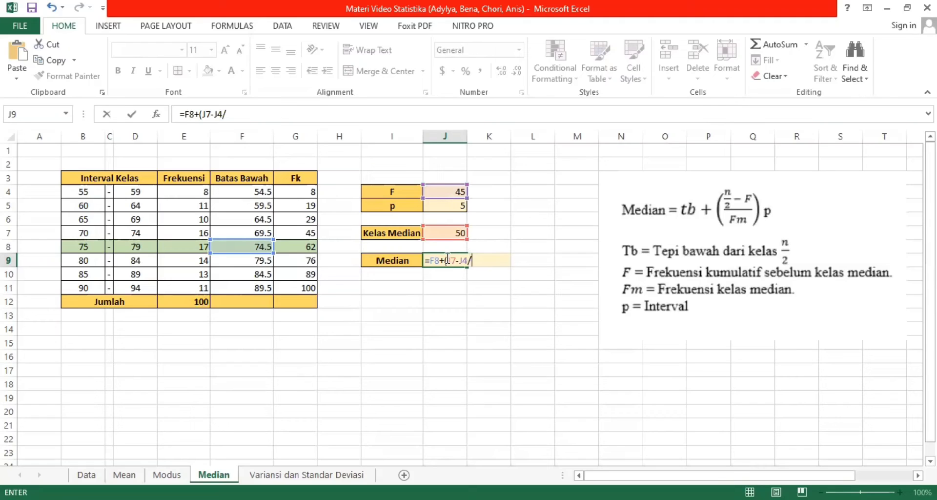
left_click(448, 260)
type("(")
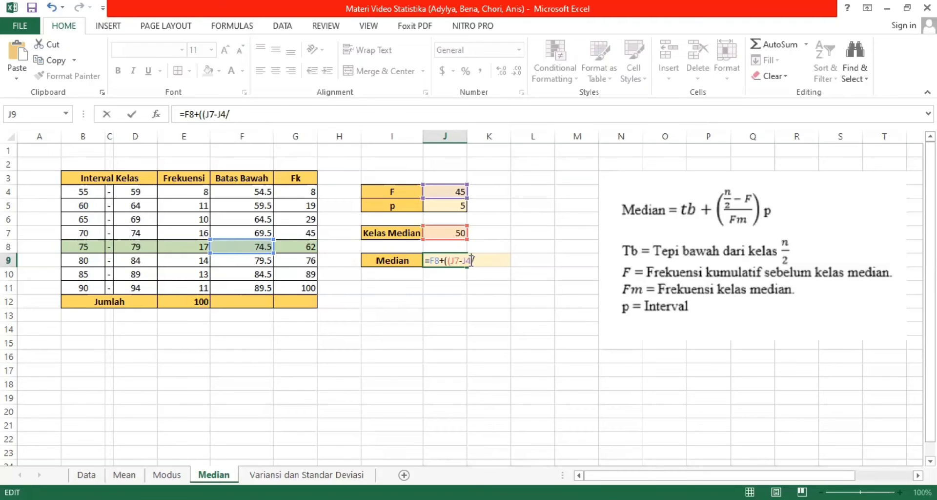
left_click(472, 261)
type(")/")
left_click(203, 247)
type(")")
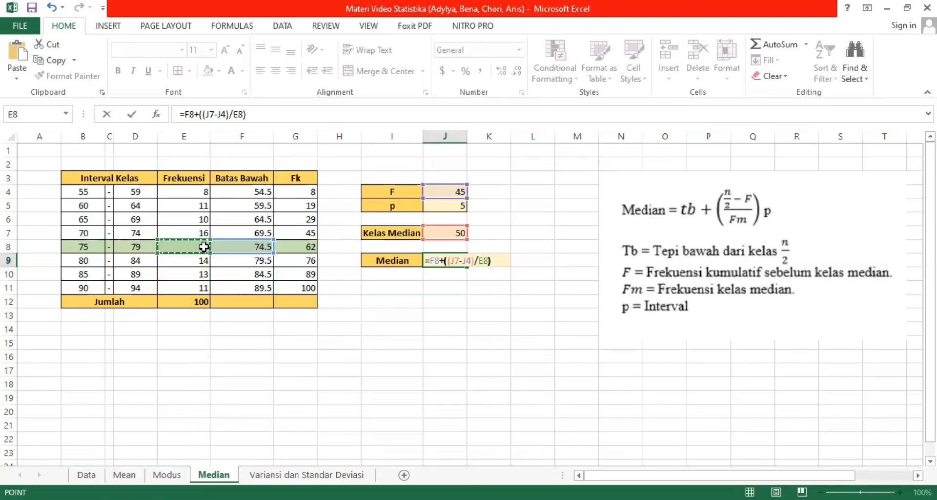
type("*")
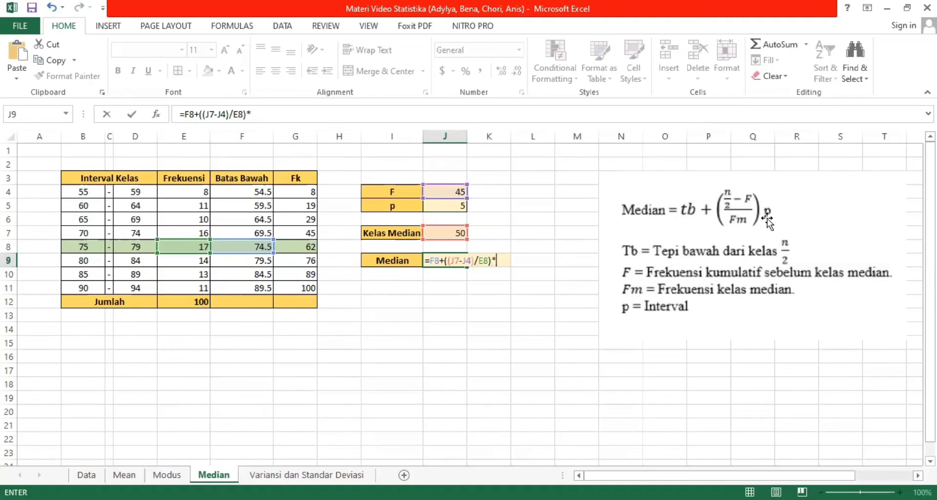
left_click(447, 210)
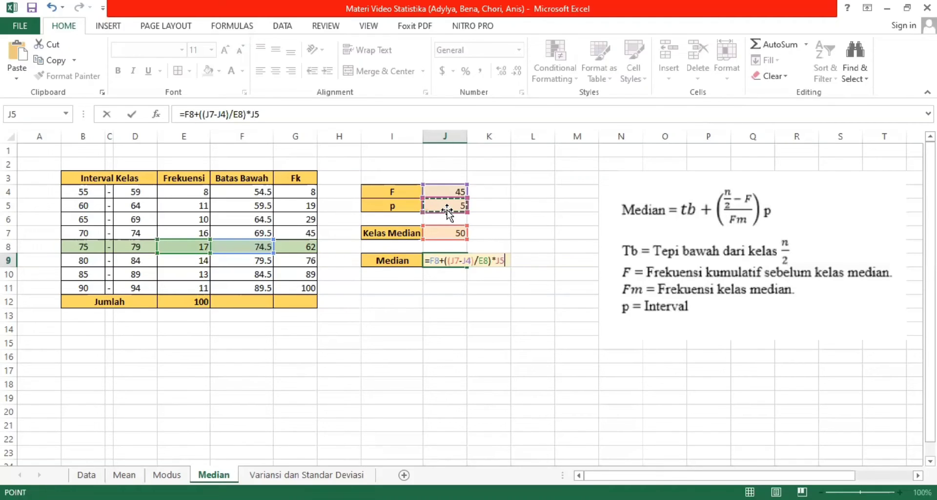
key("Return")
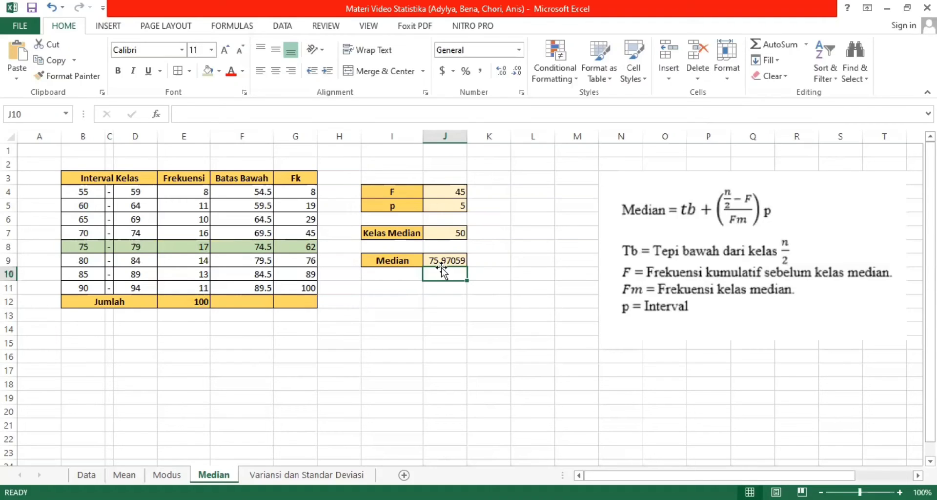
Step: On the Variansi dan Standar Deviasi sheet, begin the f.(X-X̄)^2 formula for the first class in H4 with =E4*(
left_click(353, 476)
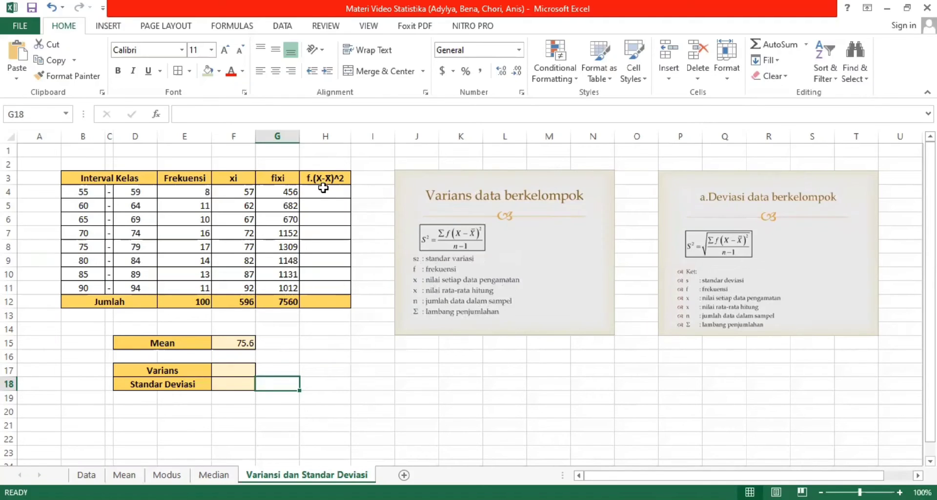
left_click(324, 192)
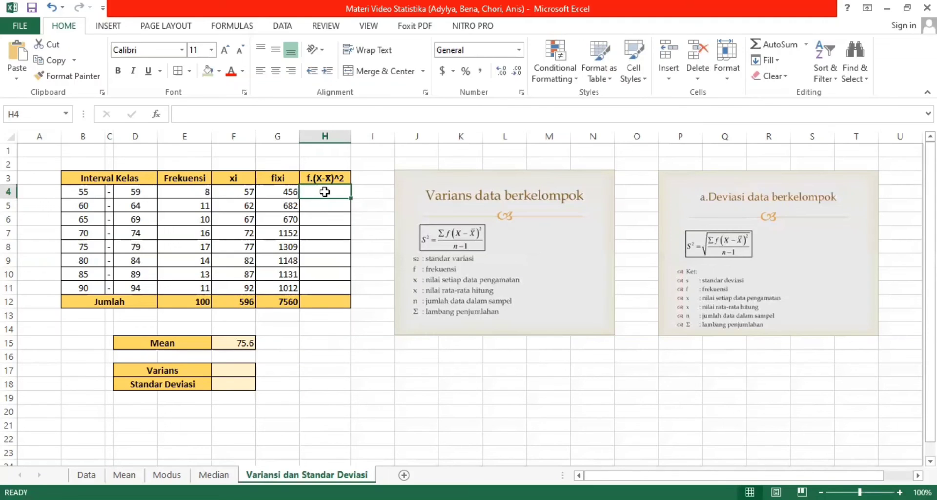
type("=")
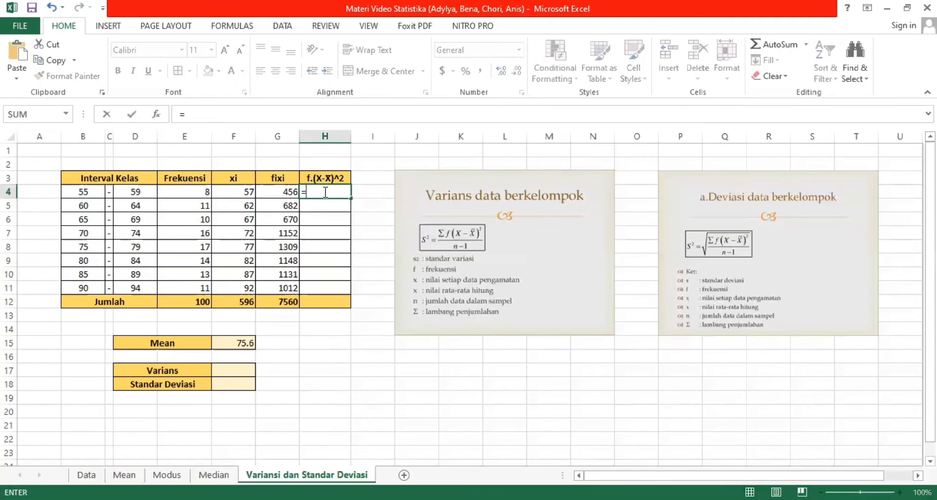
left_click(199, 192)
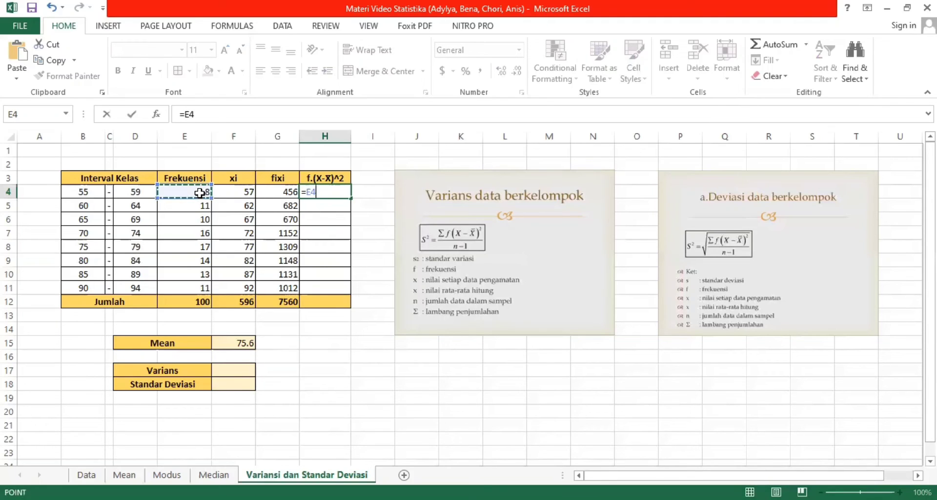
type("*(")
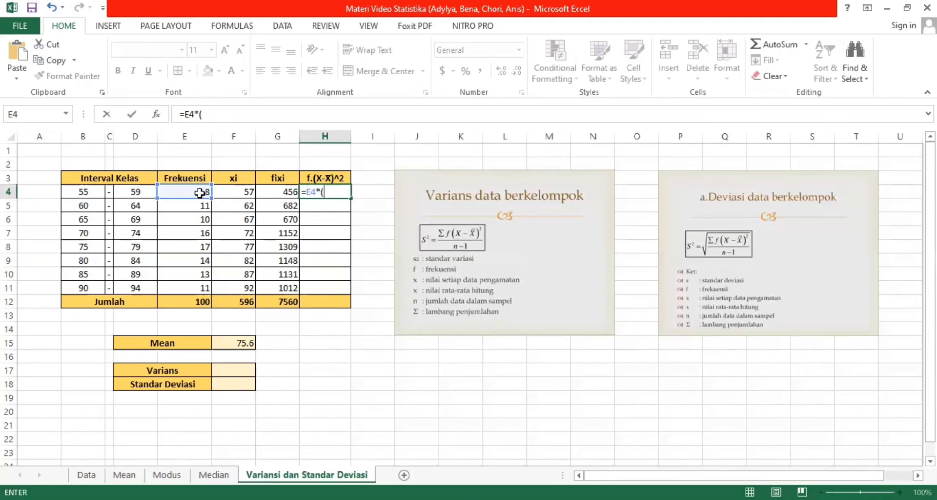